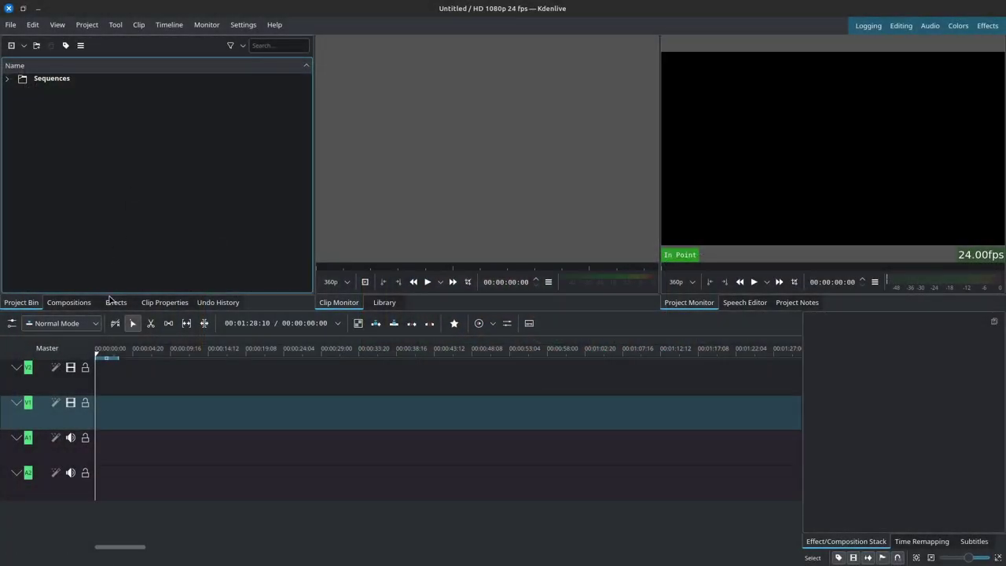
Open the downloadable effect templates catalogue, then move and enlarge its window.
left_click(113, 305)
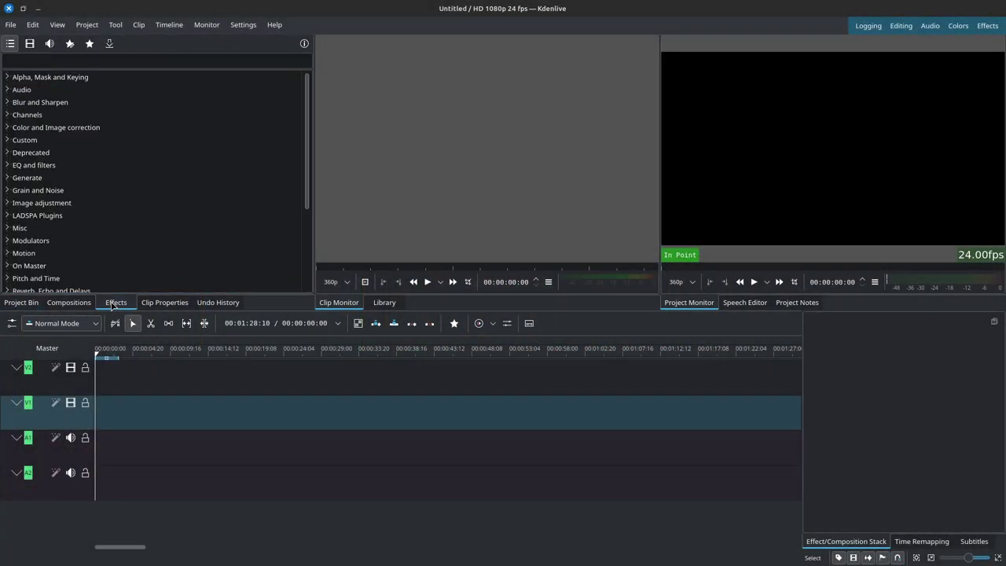
left_click(111, 44)
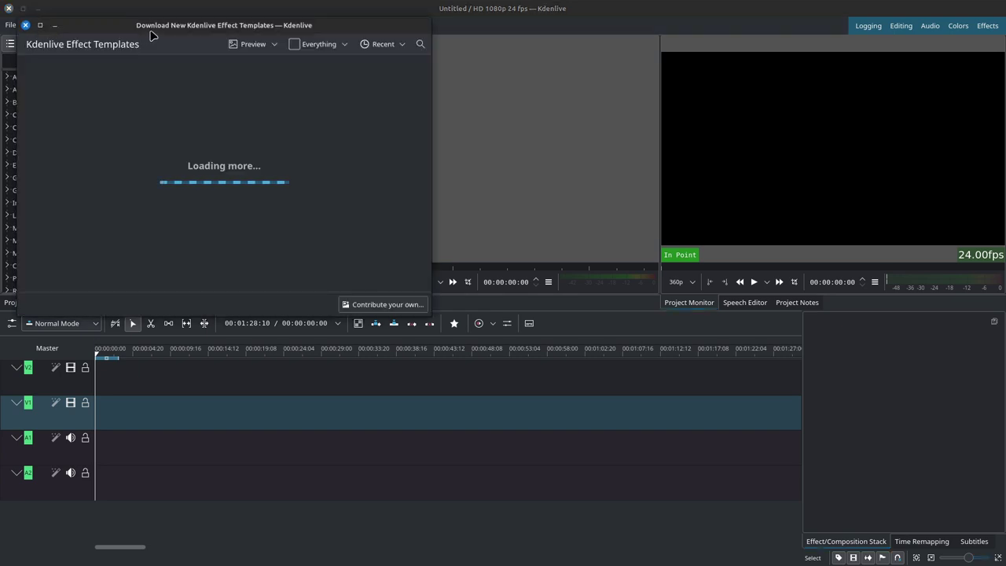
left_click_drag(167, 29, 305, 114)
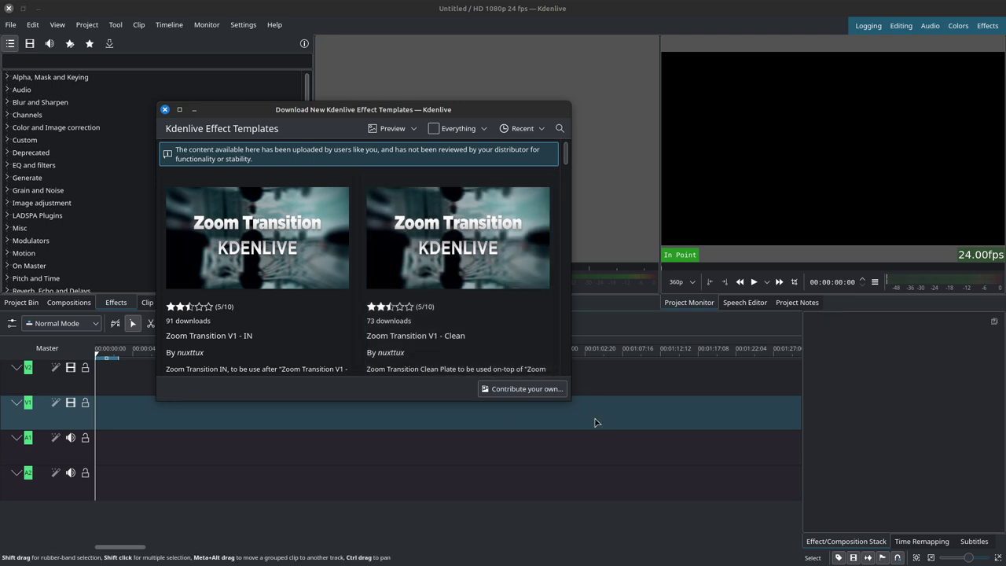
left_click_drag(567, 396, 716, 525)
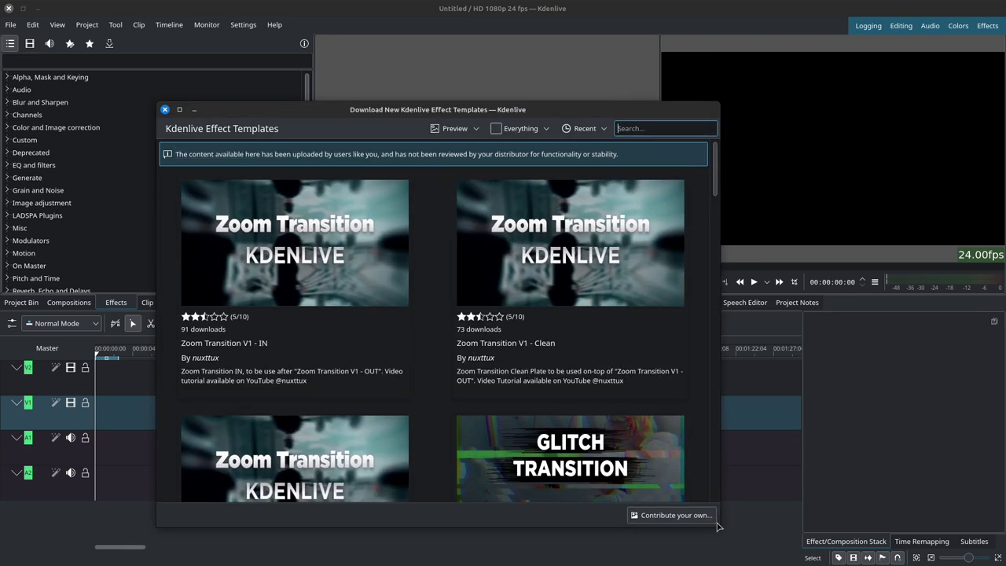
Install the LM Basic - Color Correction, LM Basic - Color Grading and LM Secondary - HSL templates.
scroll(531, 346, "down", 2)
scroll(531, 346, "down", 3)
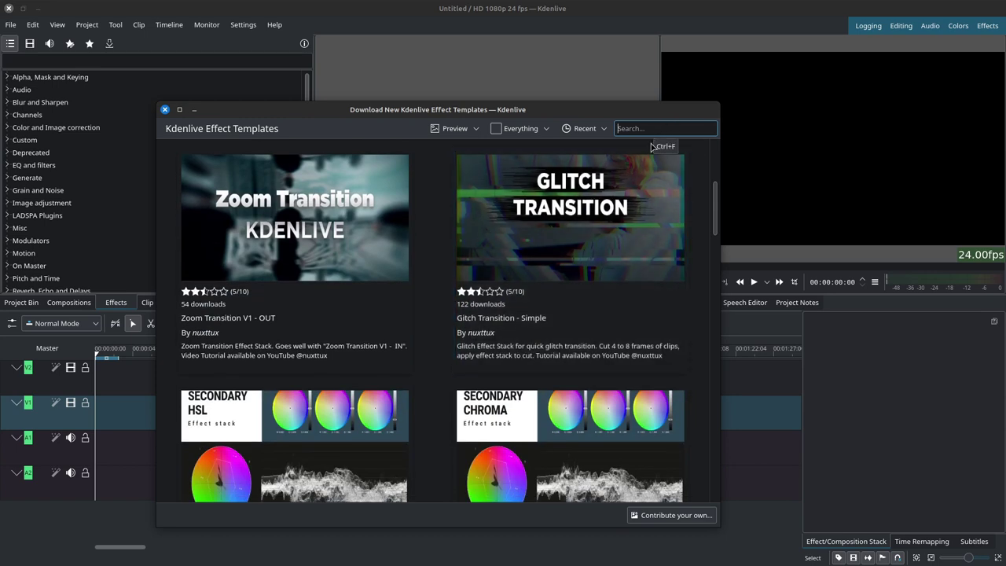
scroll(418, 382, "down", 6)
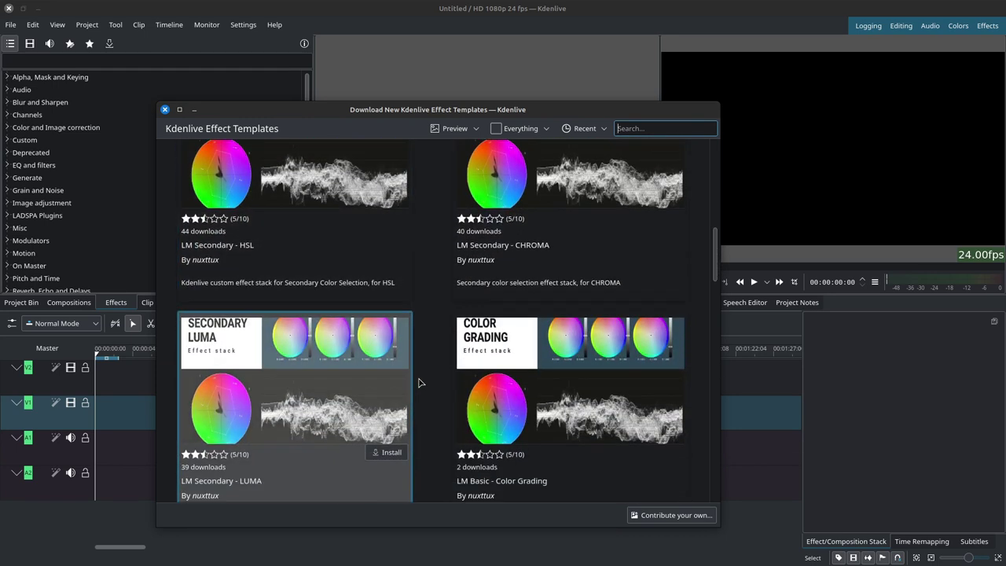
scroll(419, 383, "down", 1)
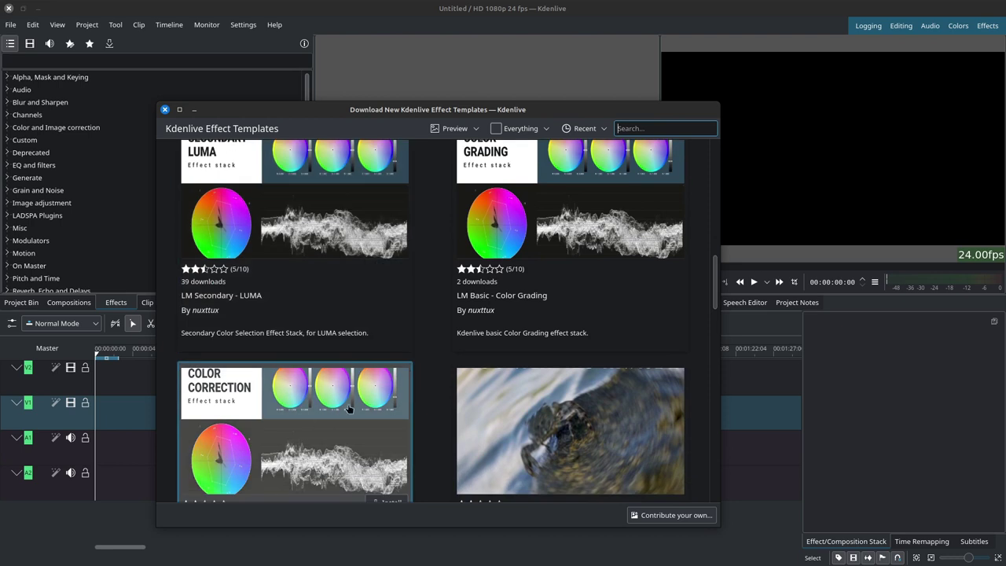
scroll(452, 260, "up", 4)
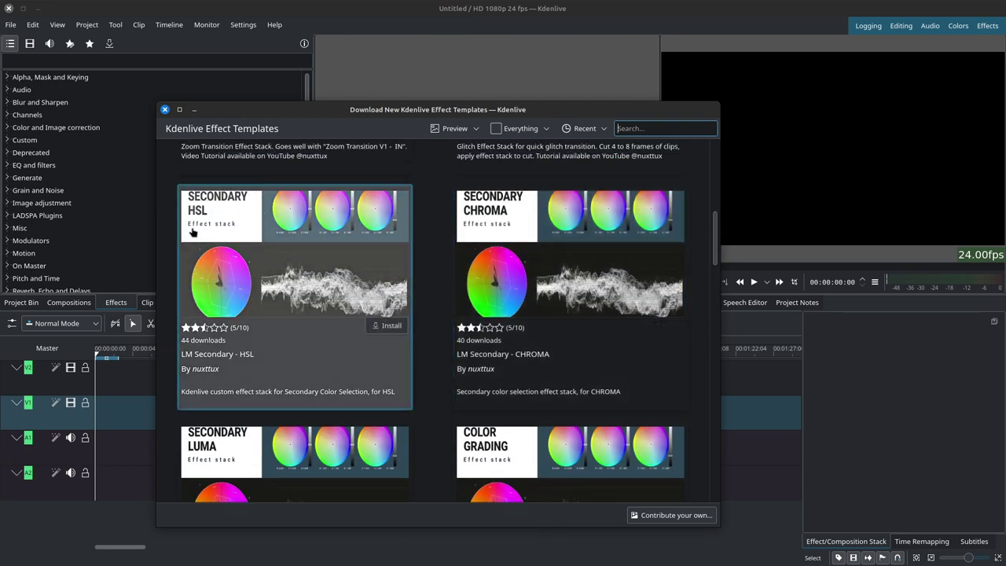
scroll(366, 378, "down", 8)
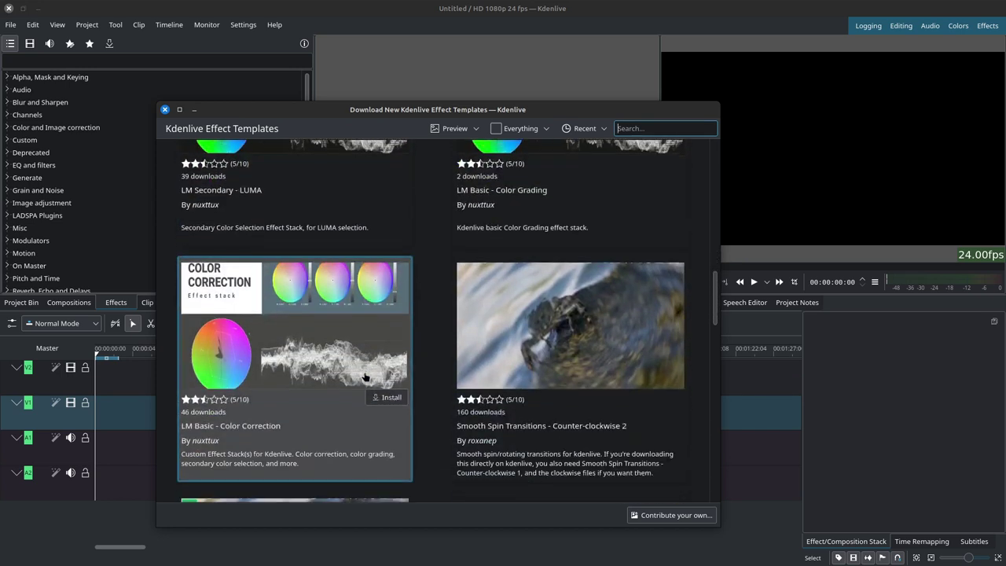
left_click(397, 398)
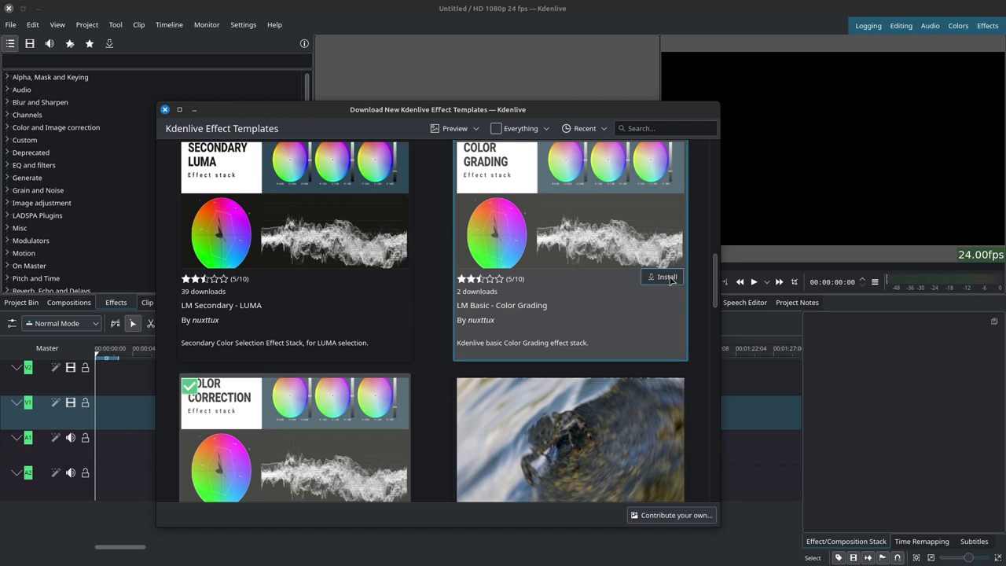
left_click(667, 276)
scroll(523, 262, "up", 6)
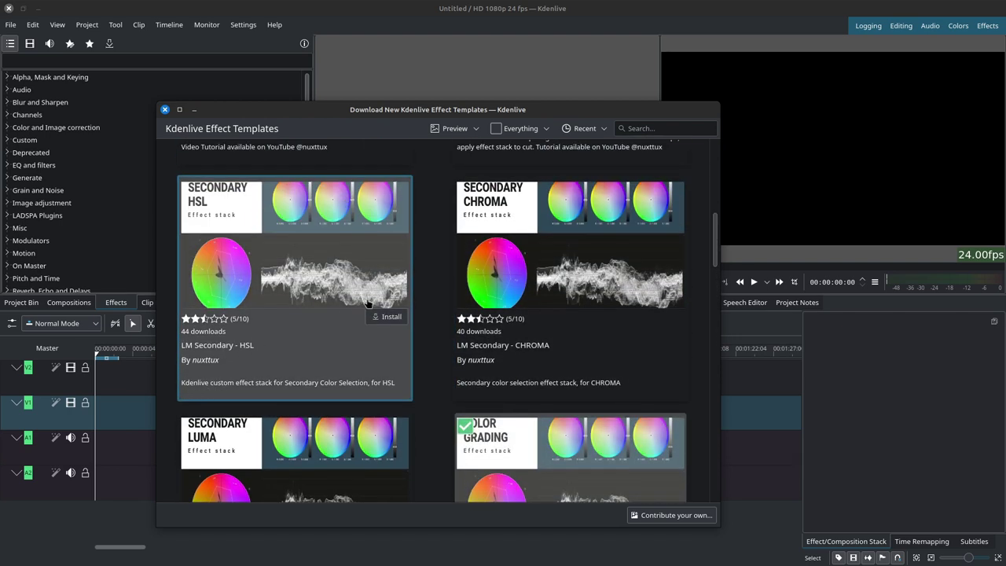
left_click(387, 316)
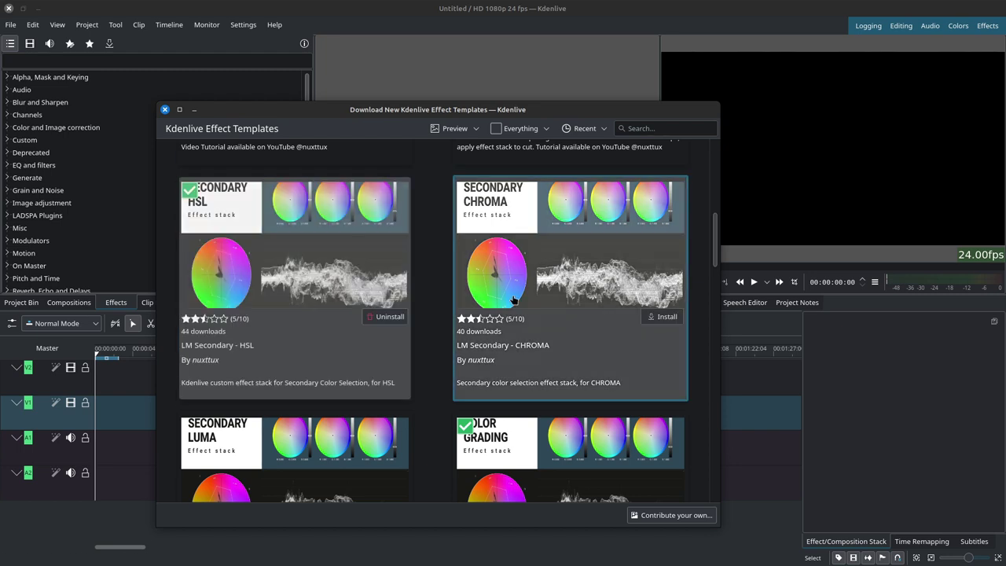
Close the template catalogue and expand the Templates group in the custom effects list.
left_click(165, 110)
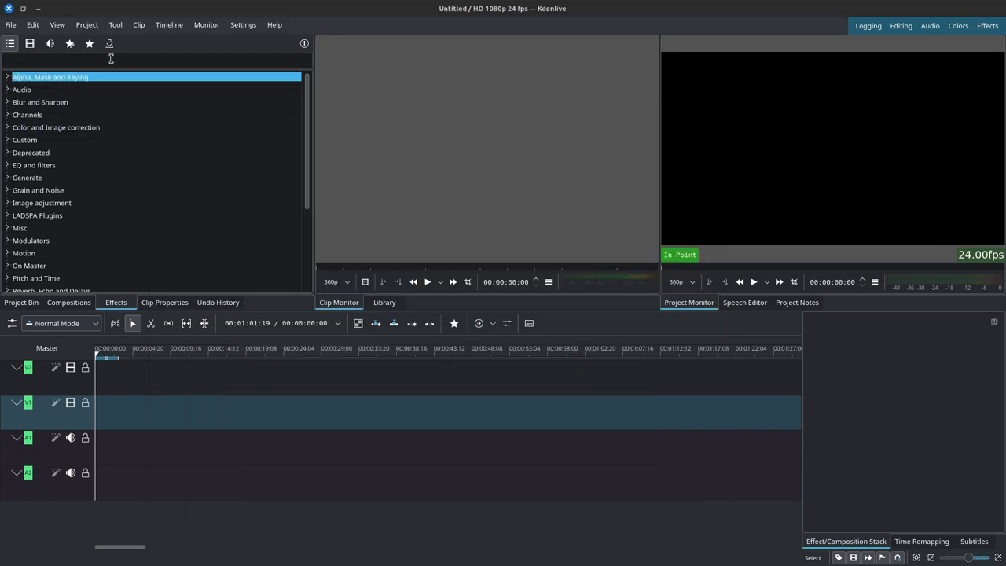
left_click(70, 43)
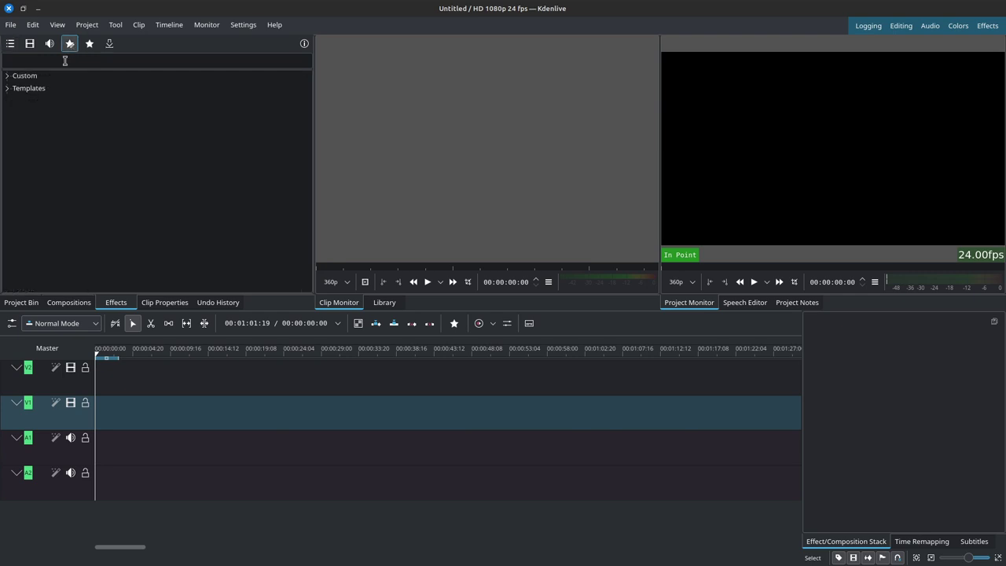
left_click(28, 88)
left_click(39, 116)
left_click(62, 131)
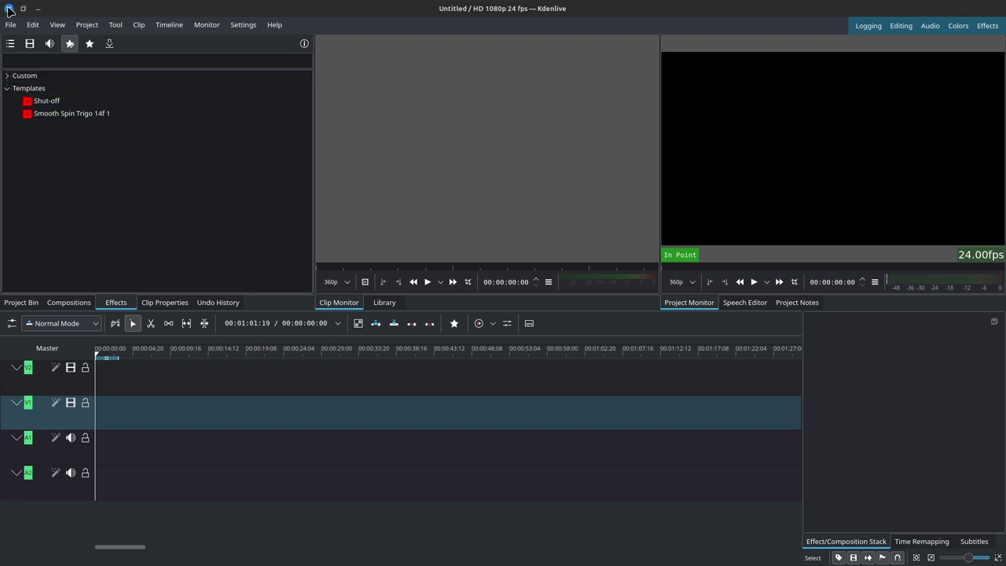
Reopen the Templates group and select LM Basic - CC, LM Creative - CG 2 and LM Secondary - HSL.
left_click(10, 44)
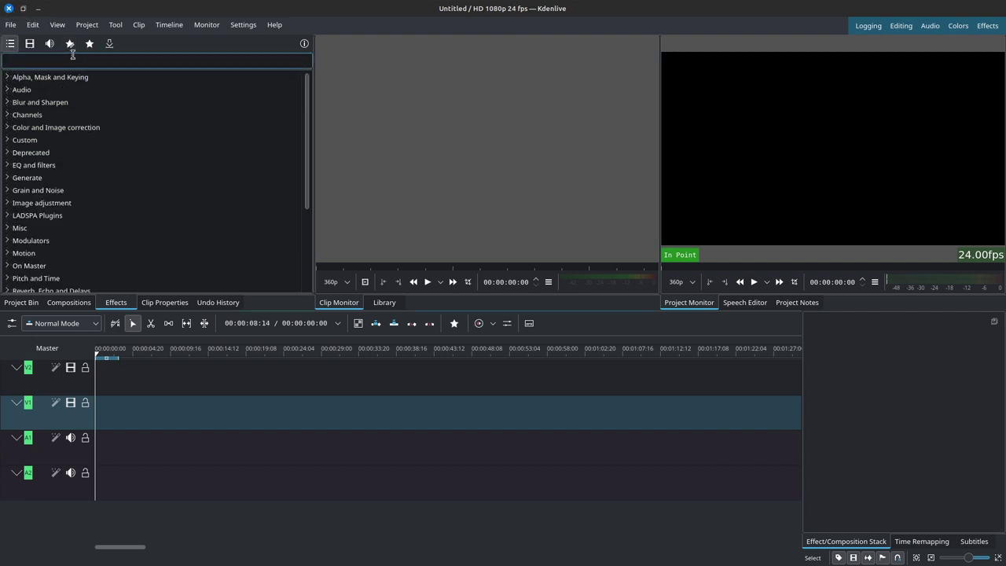
left_click(69, 44)
double_click(18, 88)
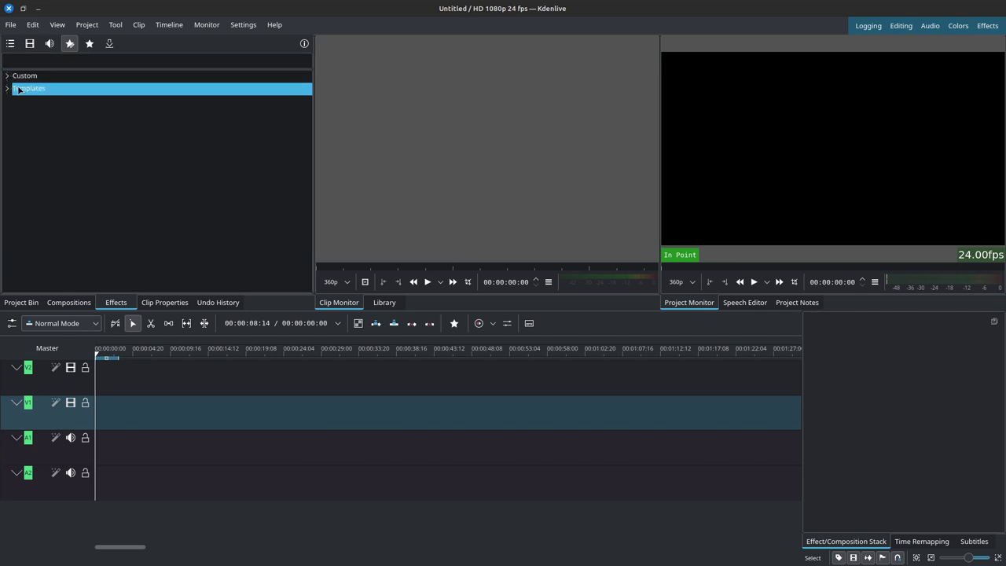
left_click(47, 101)
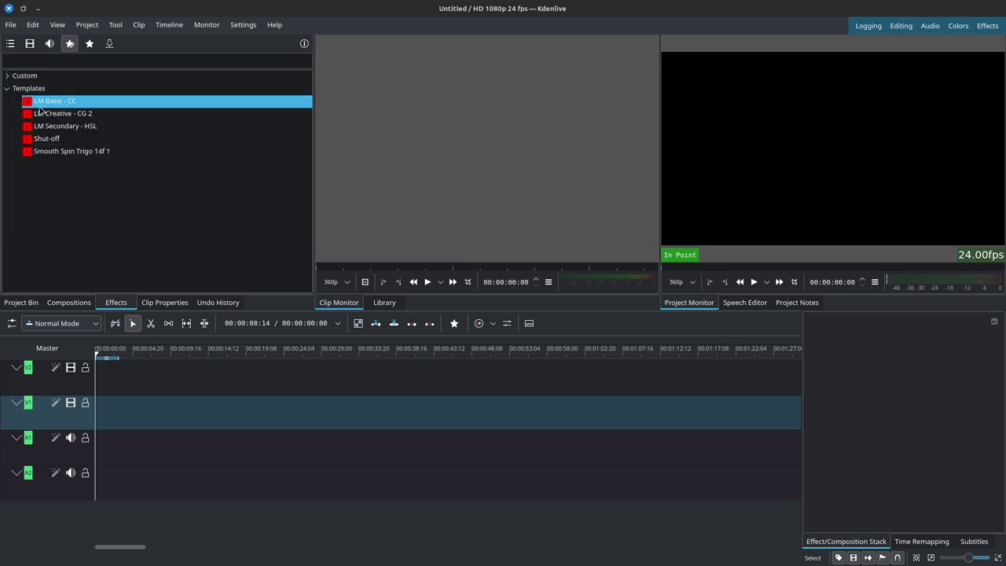
left_click(63, 115)
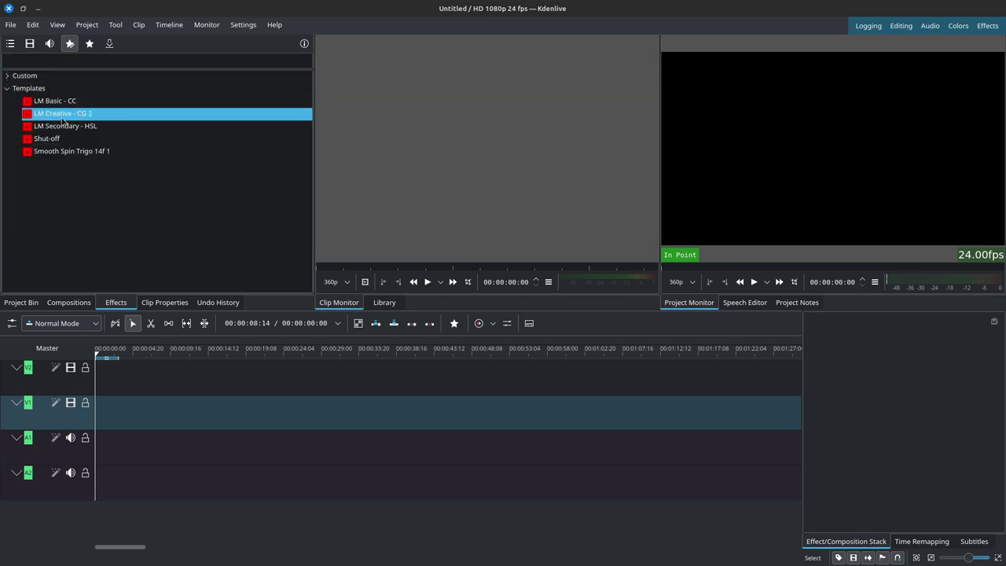
left_click(117, 138)
left_click(65, 129)
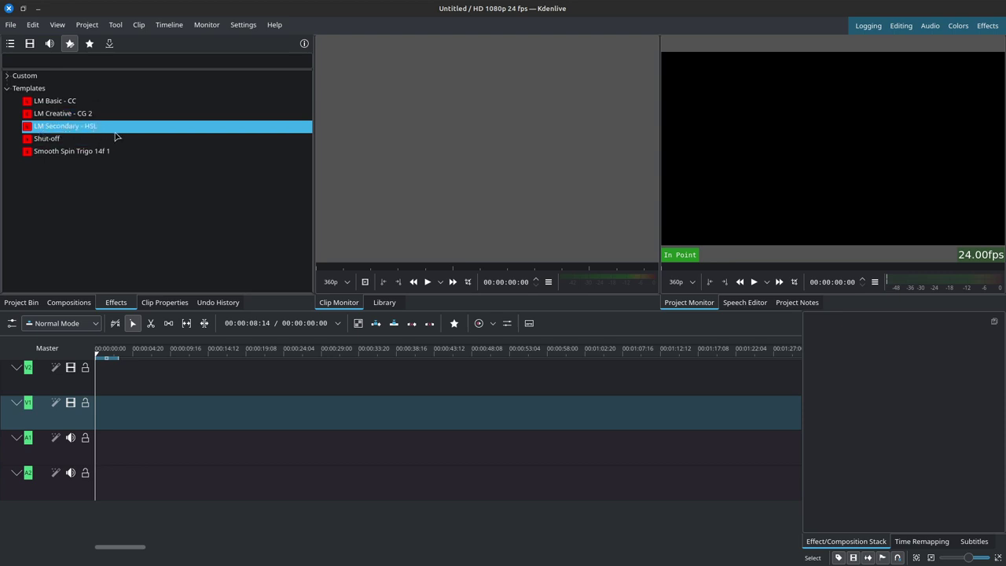
left_click(63, 114)
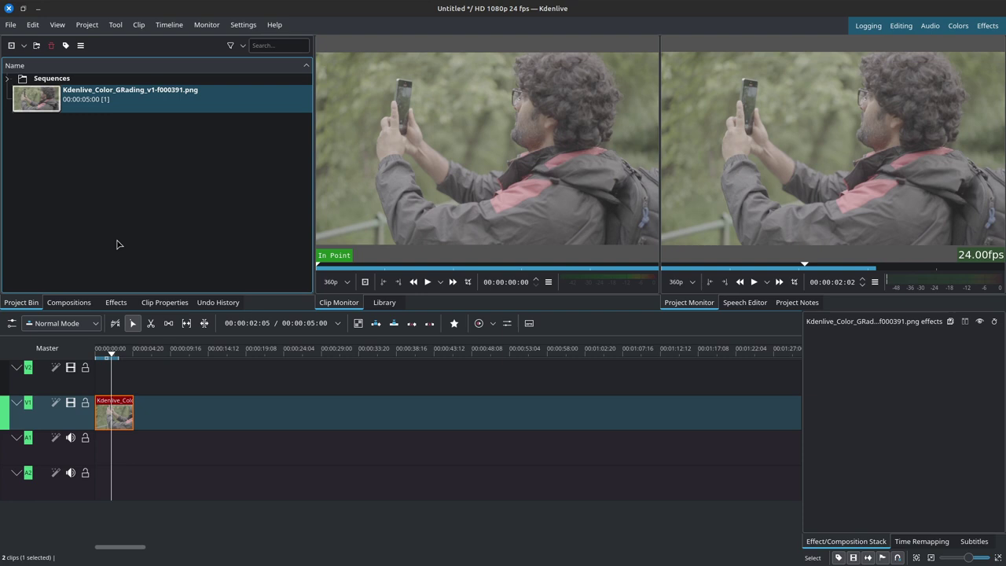
In the Color workspace, widen the RGB Parade and drag the LM Basic - CC stack onto the clip.
left_click(957, 25)
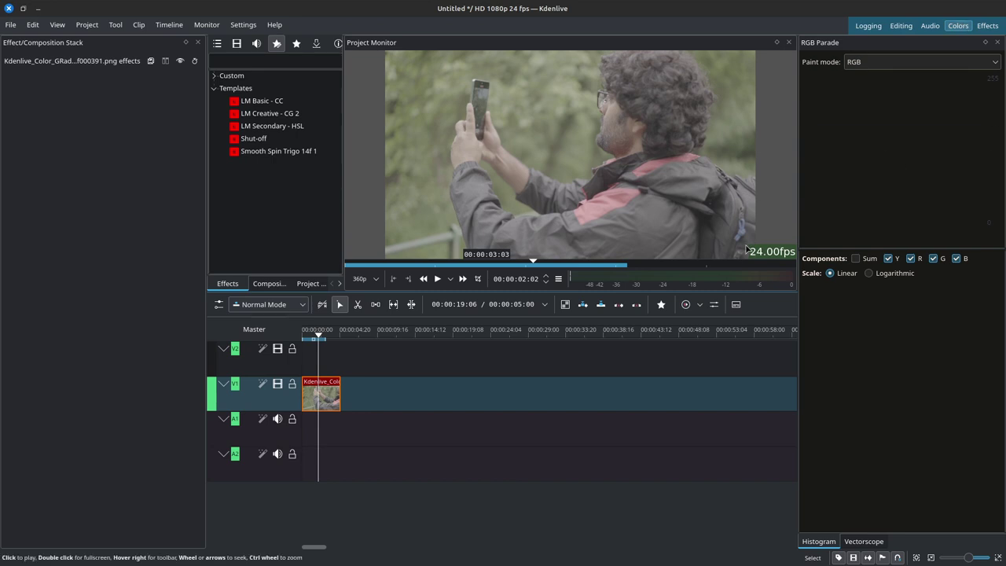
left_click_drag(800, 251, 783, 252)
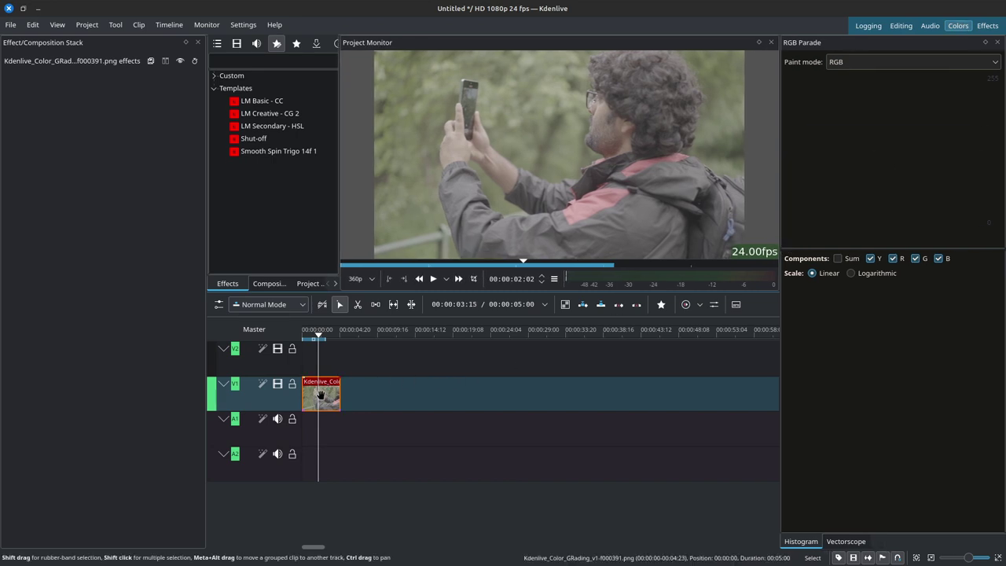
left_click(240, 104)
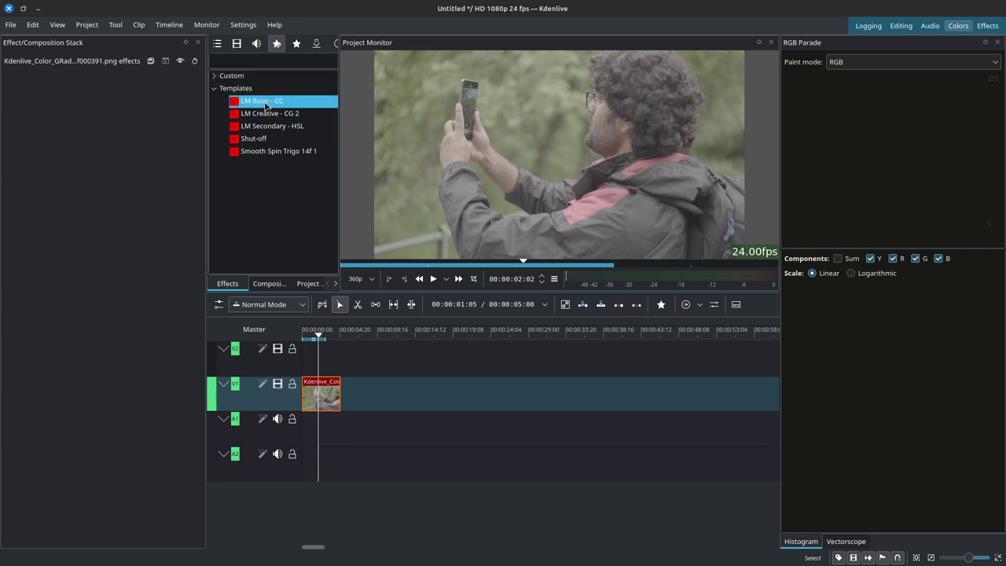
left_click_drag(236, 102, 87, 95)
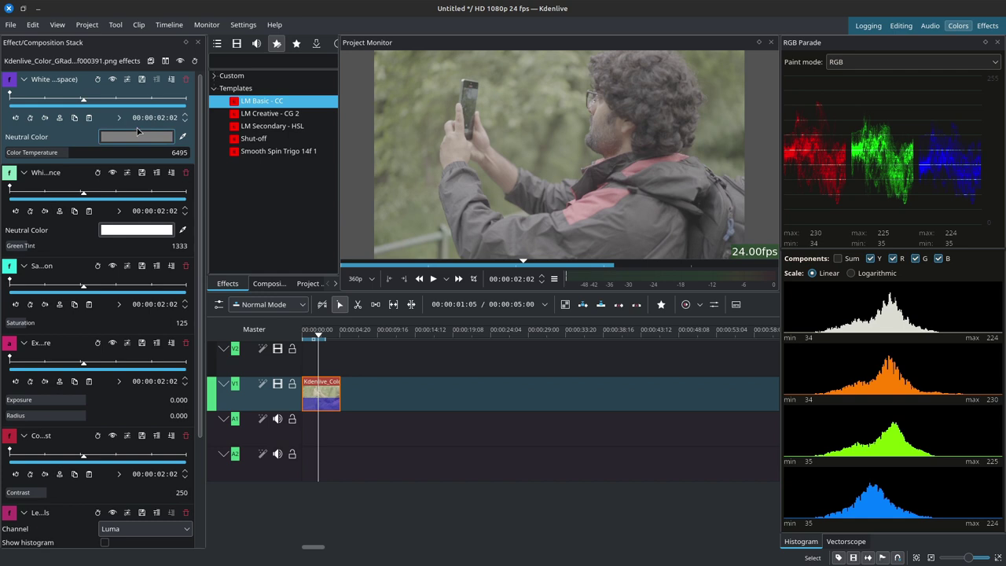
Collapse both White Balance effects, Saturation, Exposure, Contrast and Levels, and widen the stack panel.
left_click(25, 79)
left_click(25, 95)
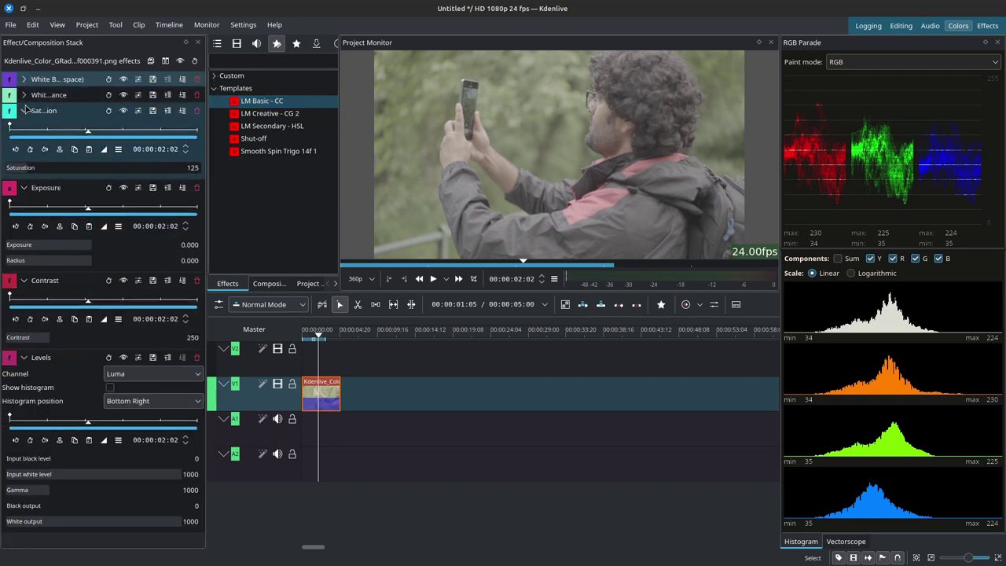
left_click(24, 111)
left_click(24, 127)
left_click(25, 142)
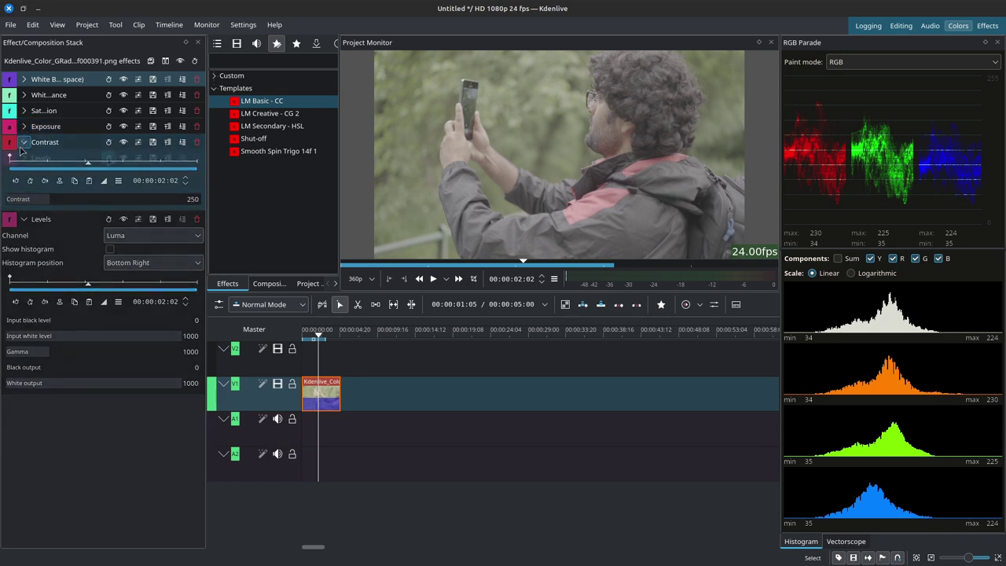
left_click(24, 158)
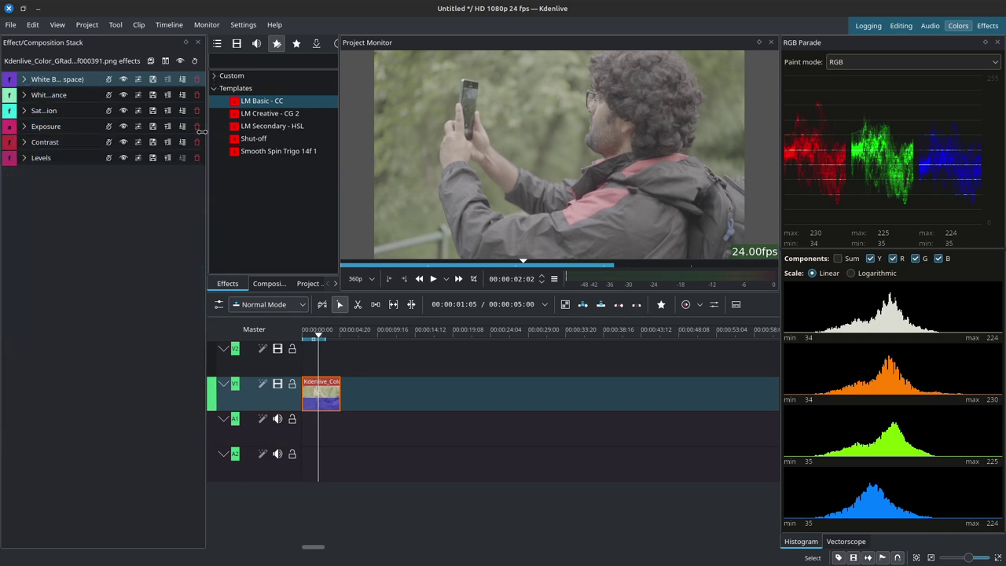
left_click_drag(203, 131, 226, 142)
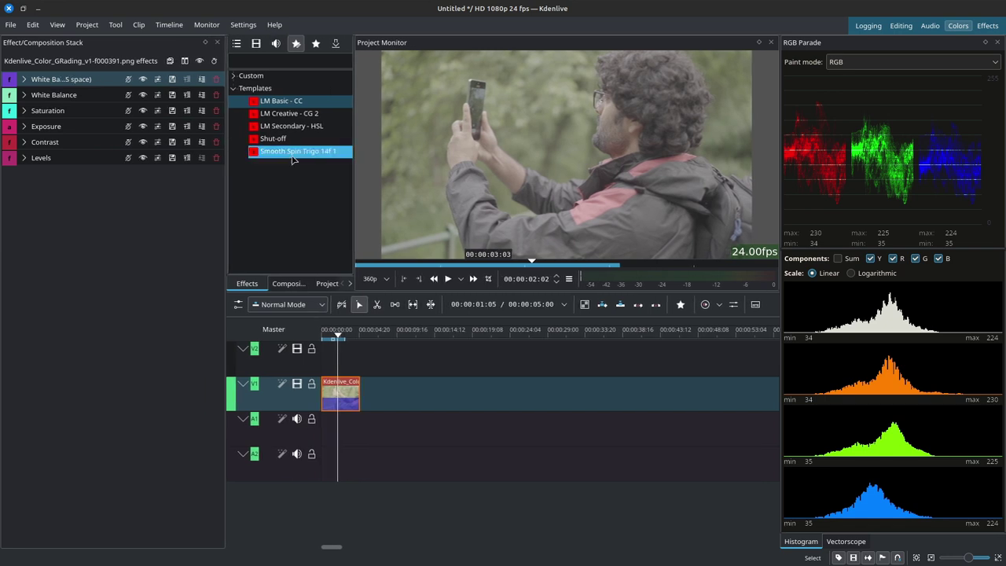
Set the white balance color temperature to 6264 and green tint to 1198, with the vectorscope showing.
left_click(25, 80)
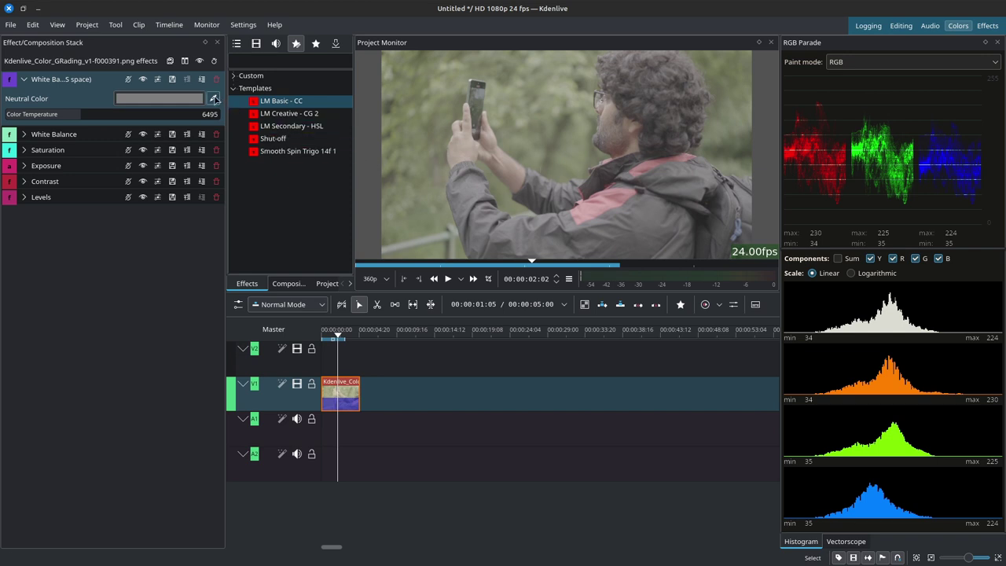
left_click_drag(87, 120, 69, 117)
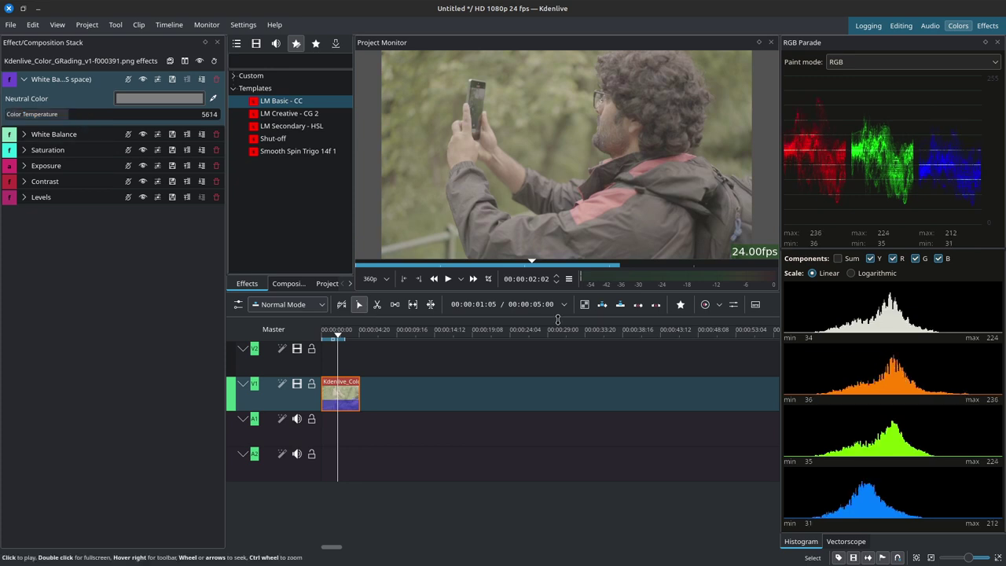
left_click(854, 539)
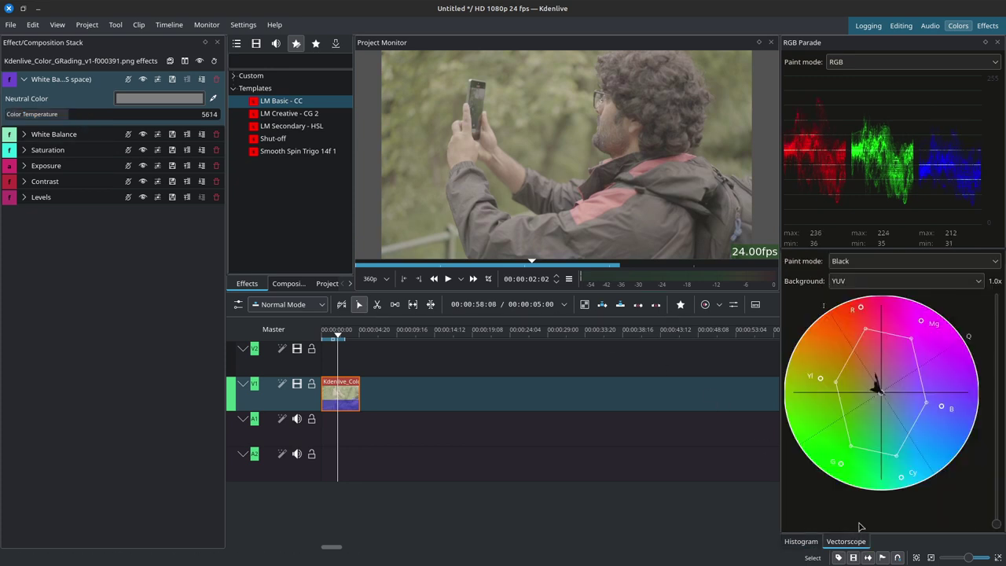
double_click(51, 165)
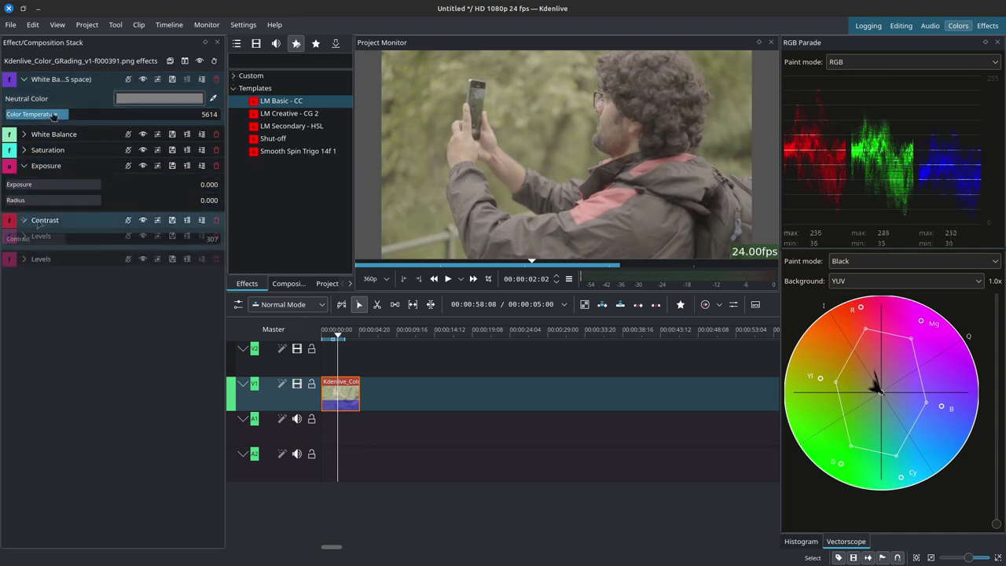
left_click_drag(69, 115, 72, 115)
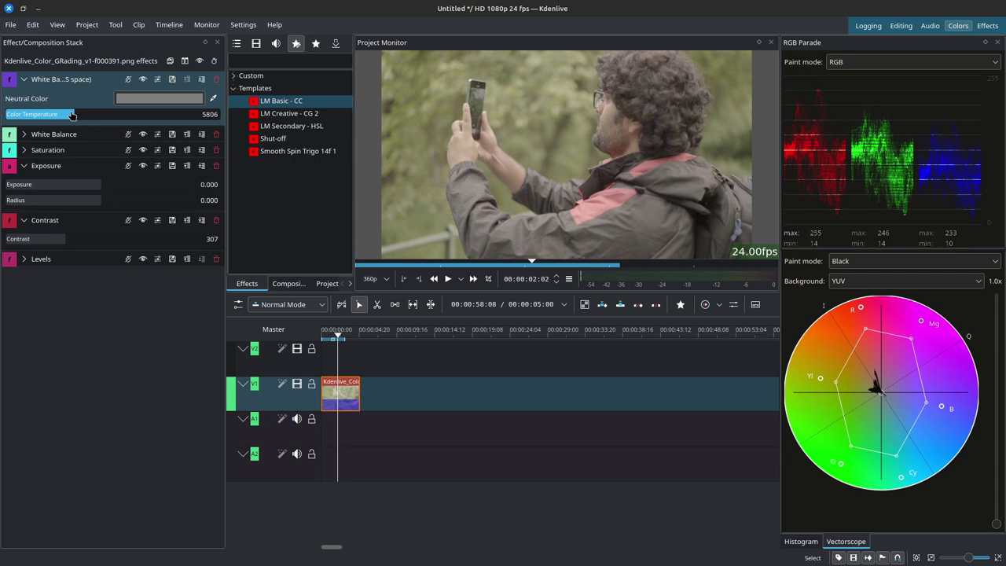
left_click(23, 135)
left_click_drag(32, 174, 28, 172)
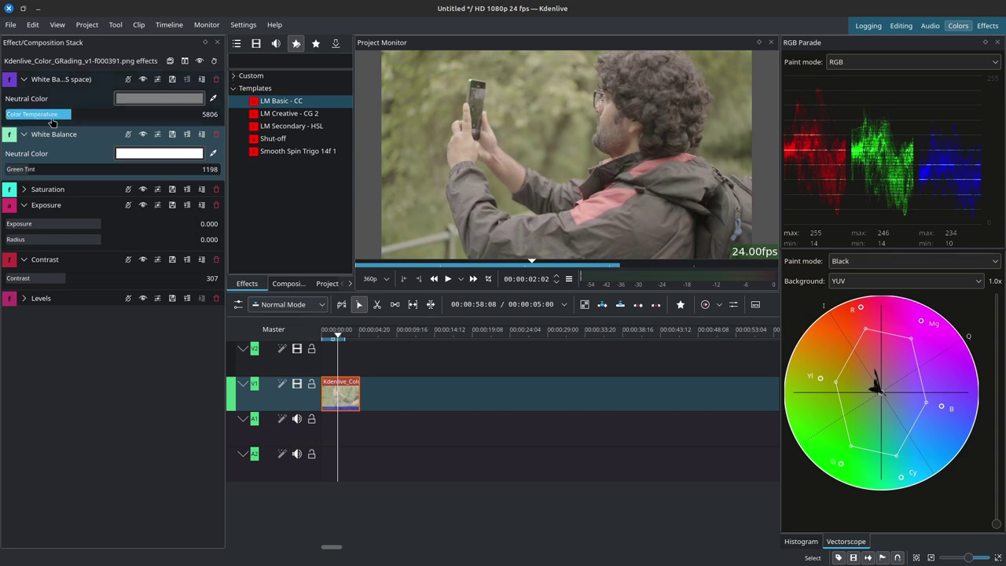
left_click_drag(54, 117, 77, 117)
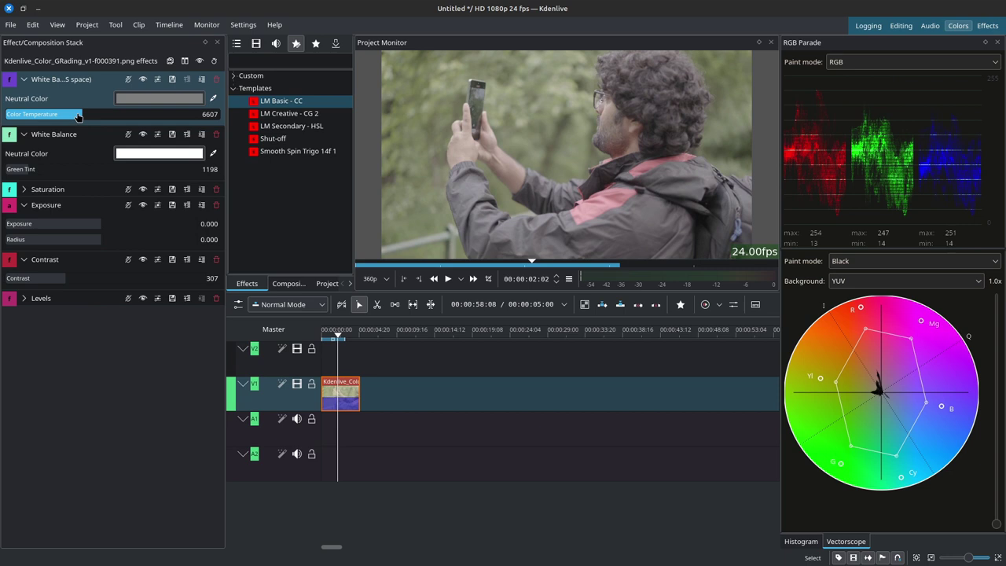
Raise the Levels input black to 88 and lower its gamma to 884.
left_click(24, 190)
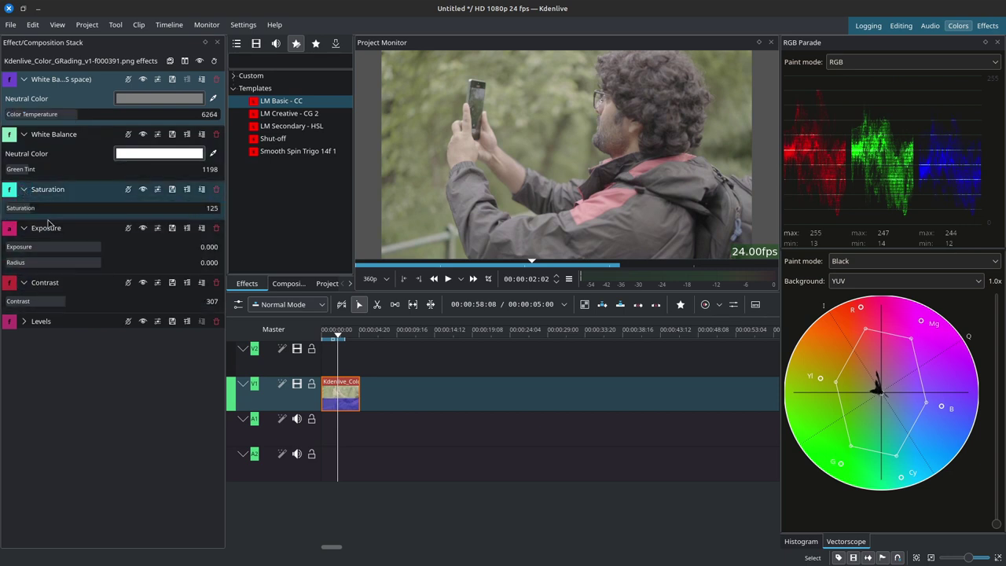
left_click(24, 321)
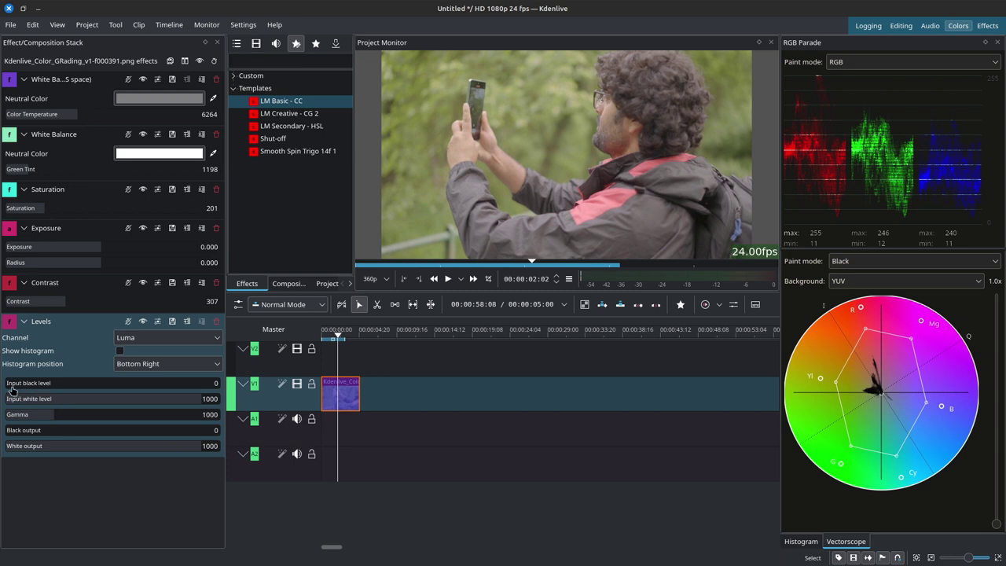
left_click_drag(11, 385, 23, 383)
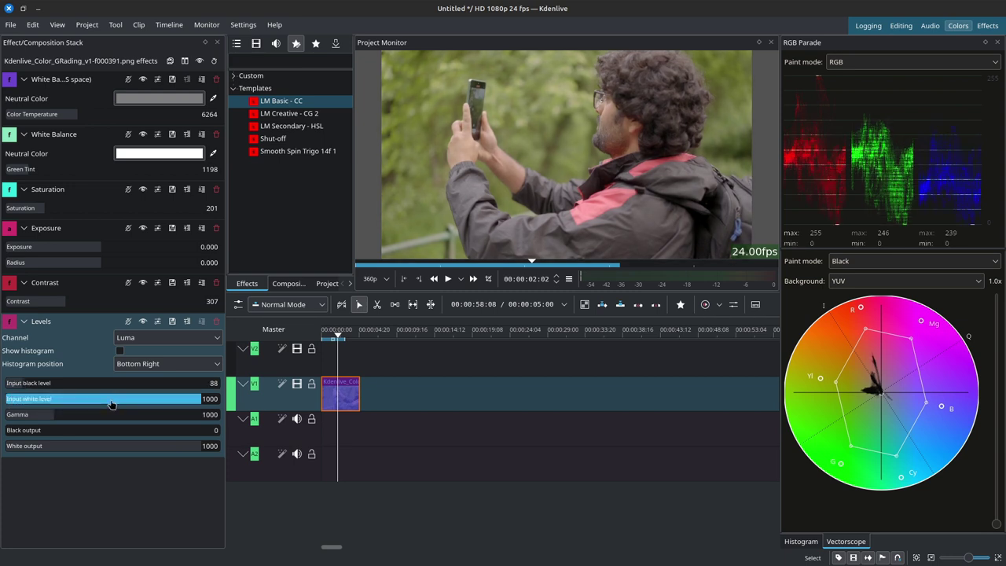
left_click(49, 417)
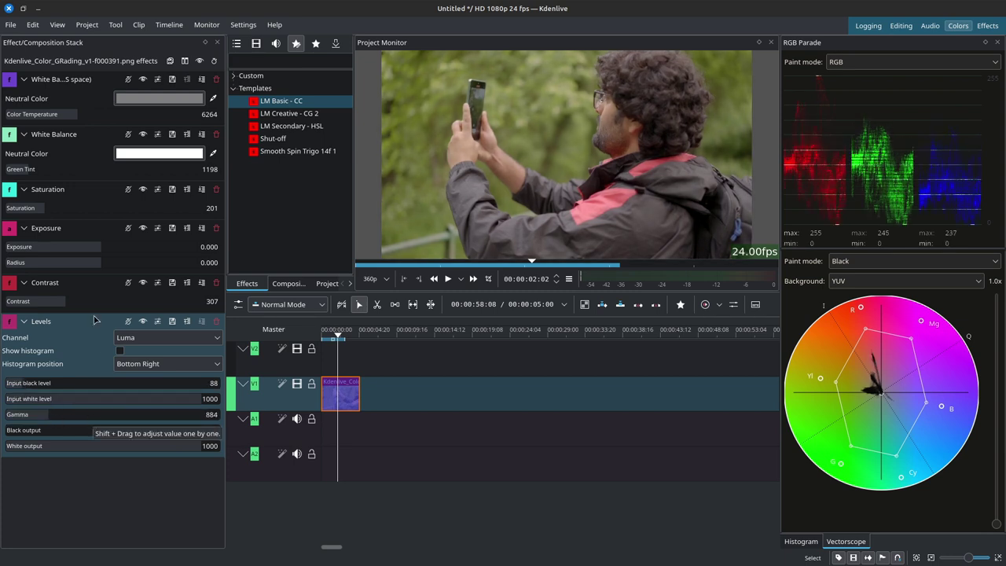
Collapse all six LM Basic - CC effects and select the LM Creative - CG 2 template.
left_click(24, 79)
left_click(23, 94)
left_click(24, 110)
left_click(24, 126)
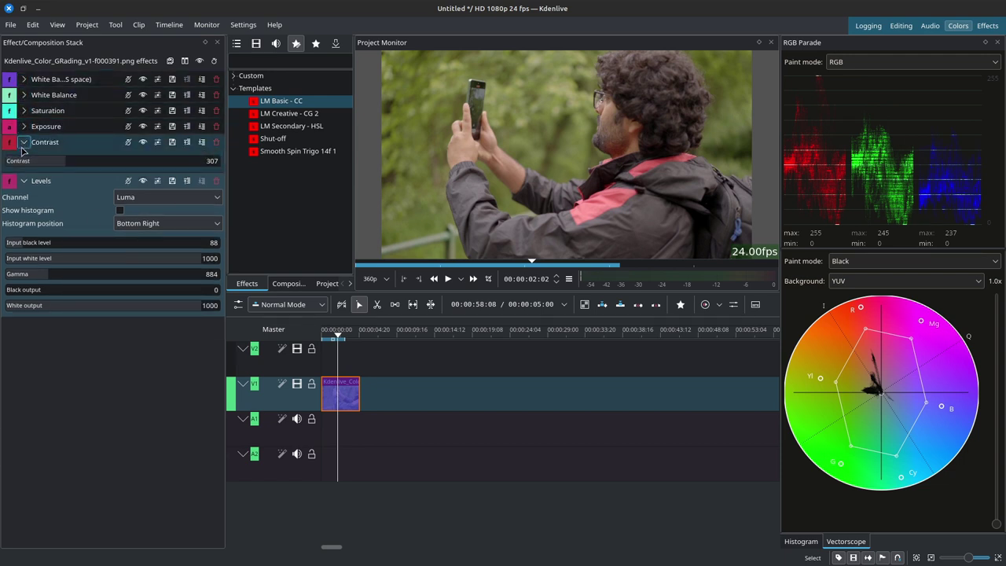
left_click(24, 142)
left_click(24, 158)
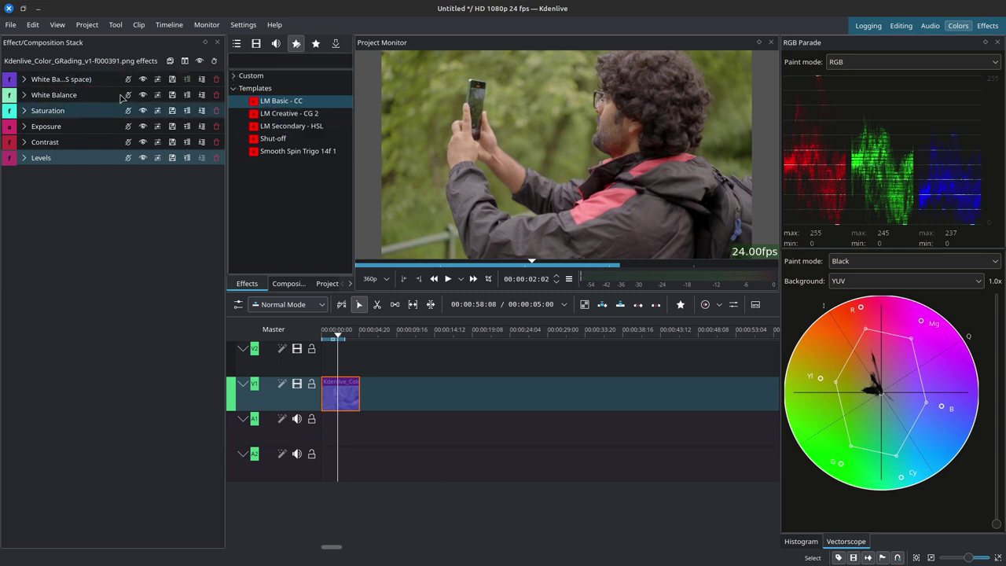
left_click(326, 284)
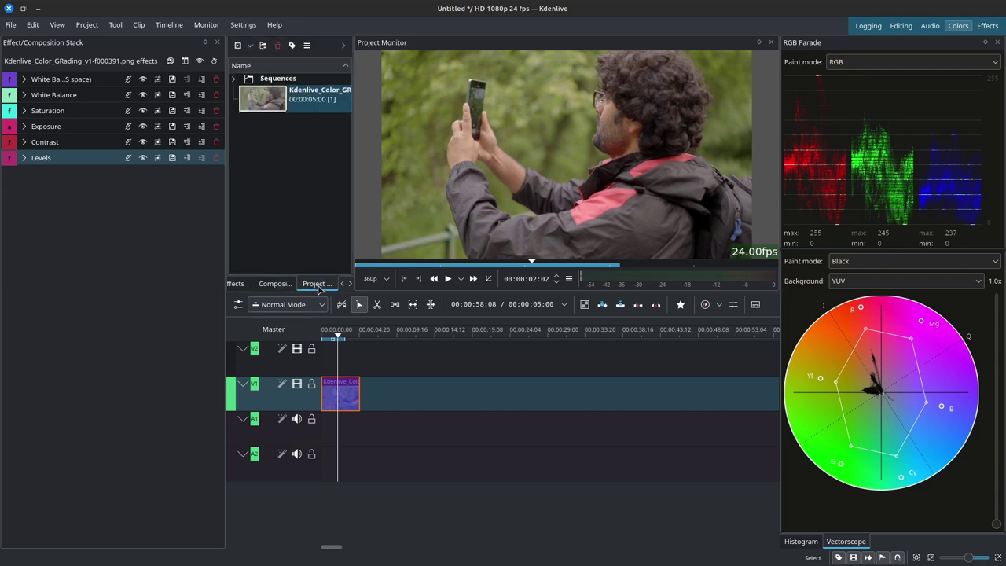
left_click(246, 284)
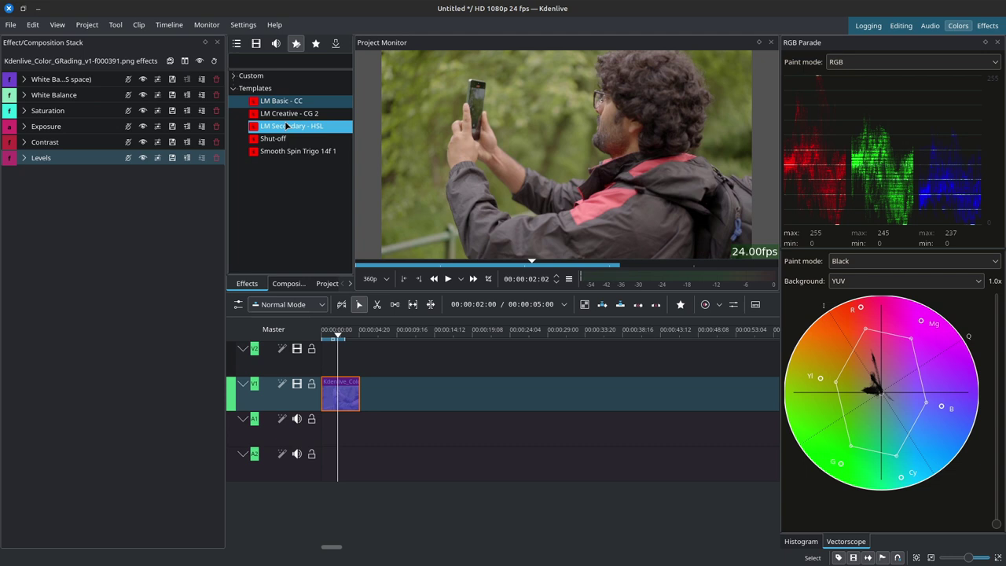
left_click(261, 116)
Apply LM Creative - CG 2, disable Apply LUT, and inspect Color balance, Video Equalizer and Curves.
double_click(262, 116)
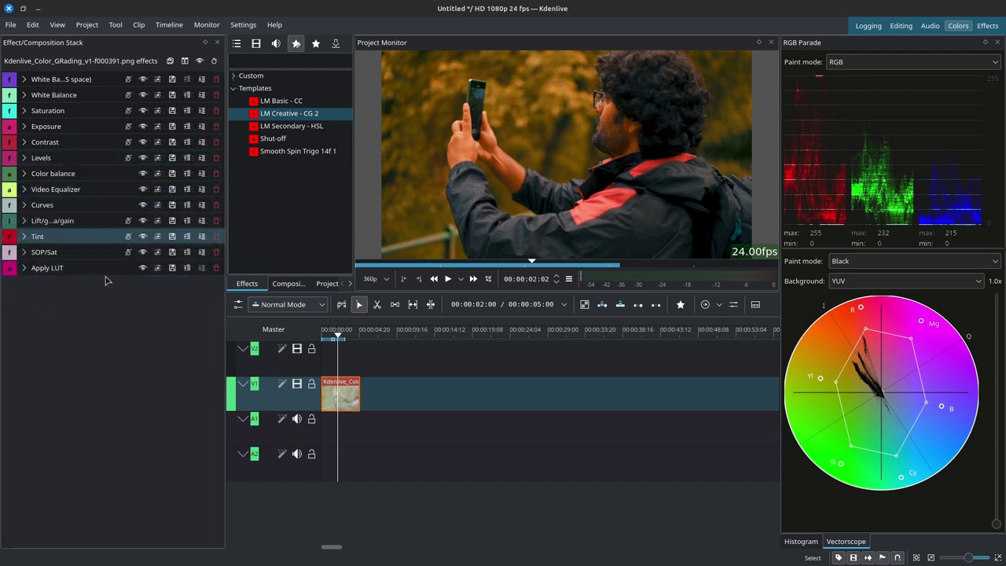
left_click(143, 268)
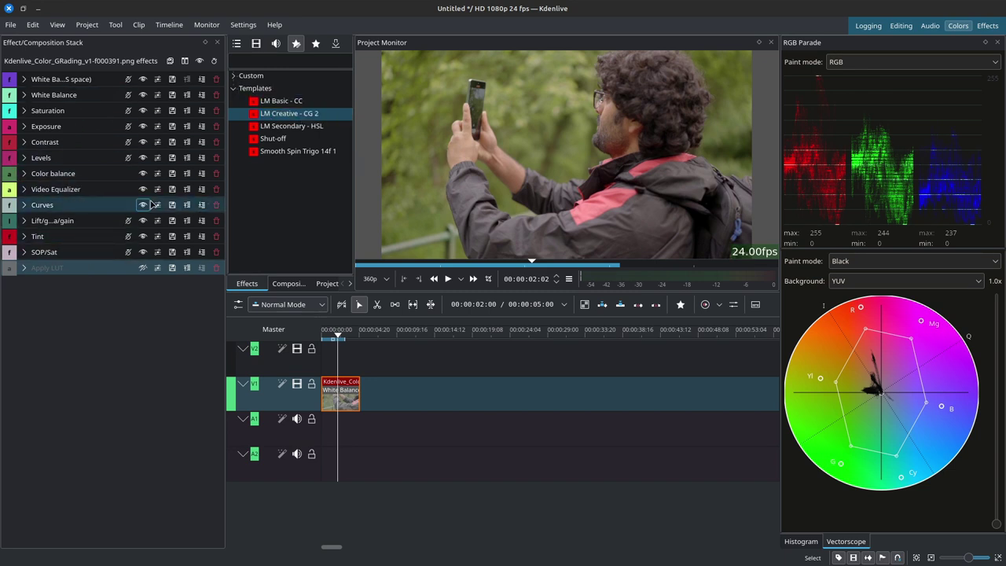
left_click(24, 173)
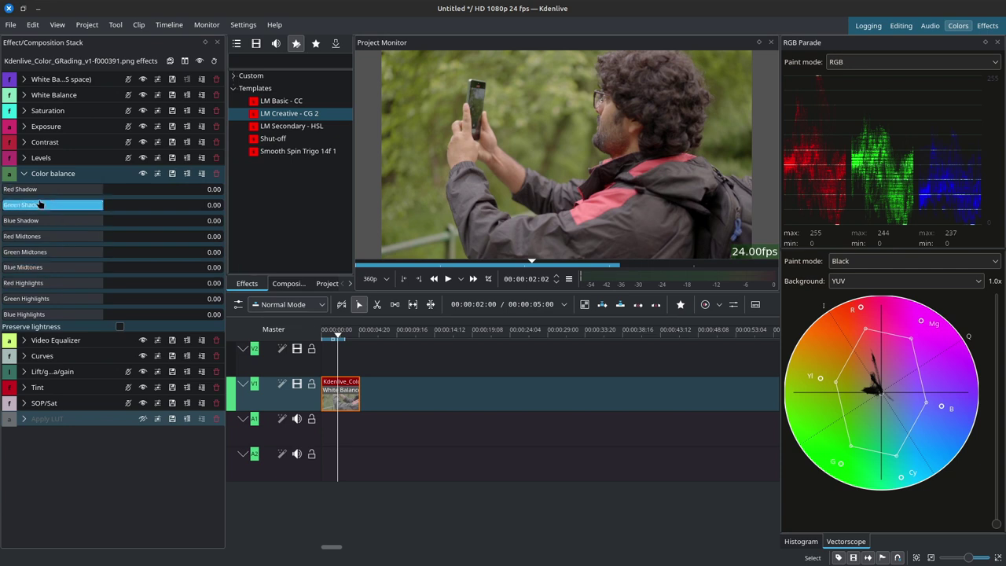
left_click(24, 173)
left_click(24, 189)
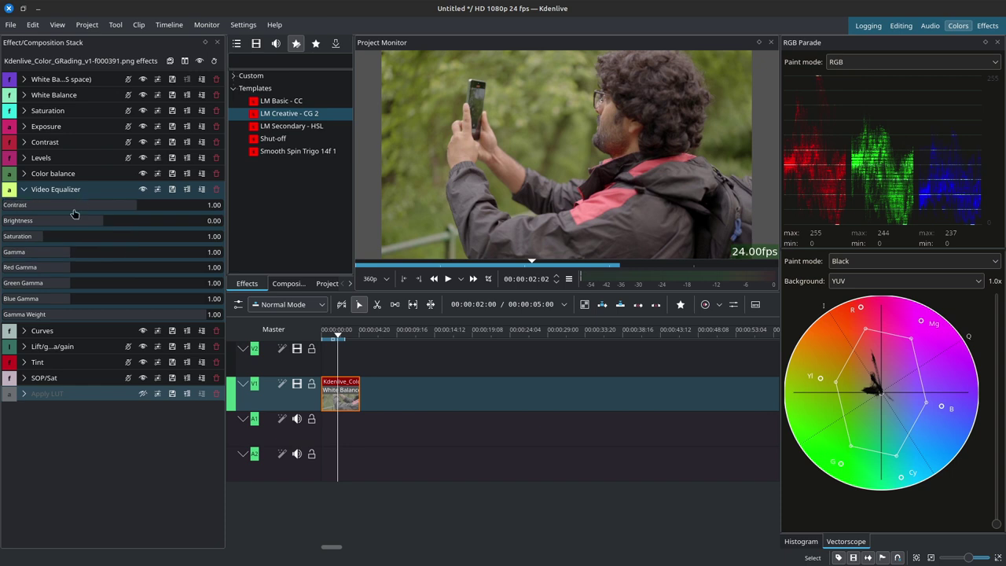
left_click(24, 188)
left_click(23, 205)
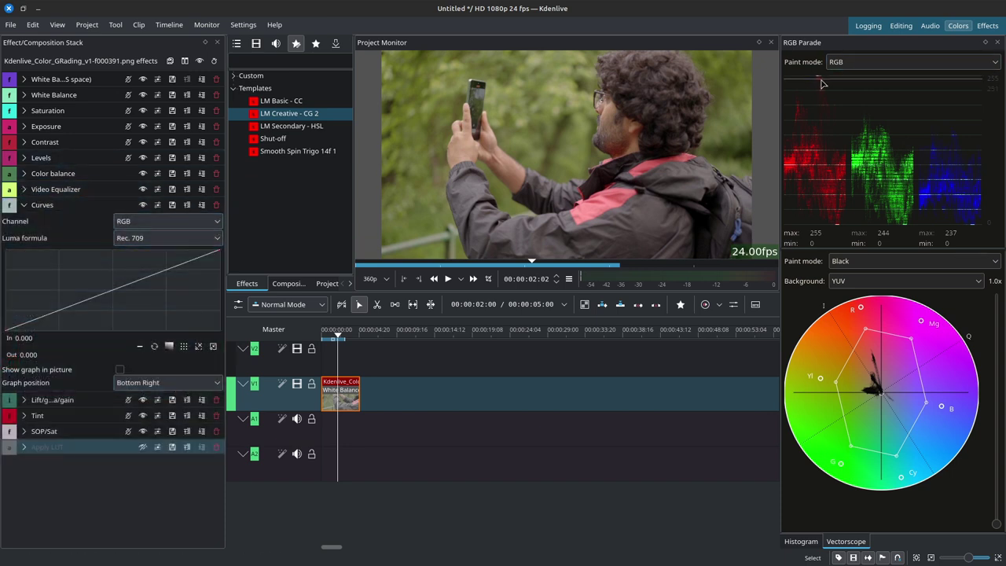
Add two control points to the Curves red channel and pull its top endpoint slightly down.
left_click(210, 221)
left_click(143, 249)
left_click(166, 272)
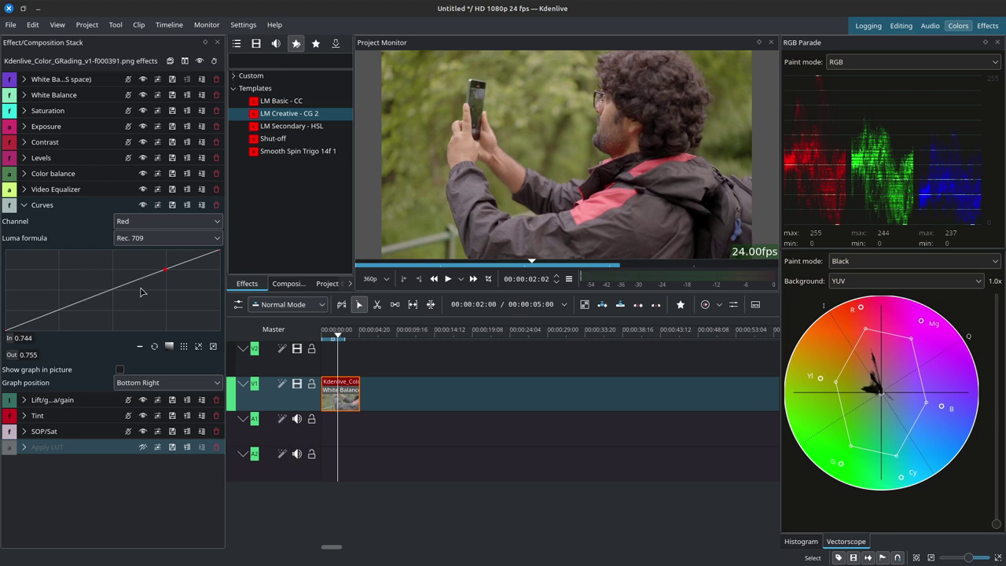
left_click(76, 304)
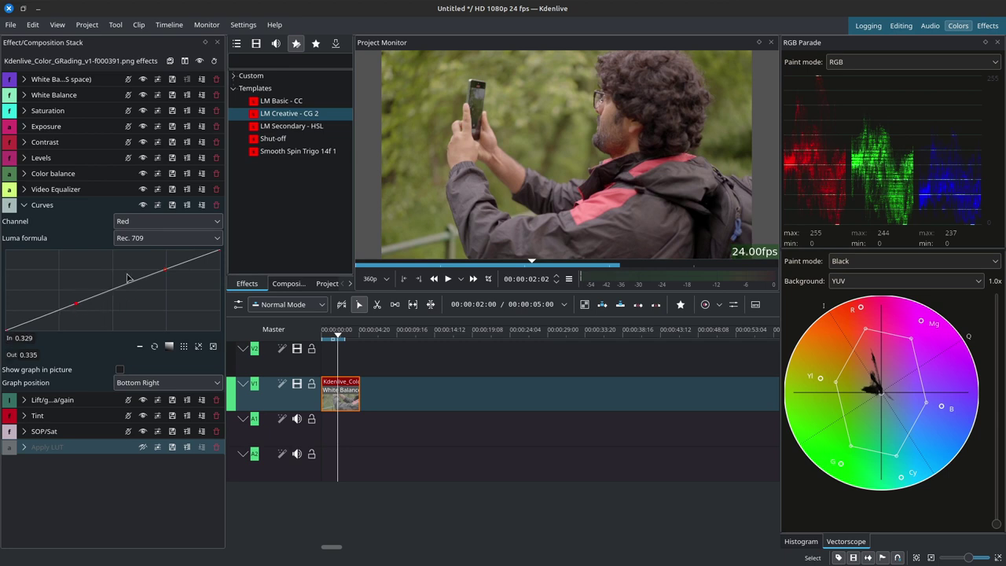
left_click(218, 250)
left_click_drag(218, 250, 218, 252)
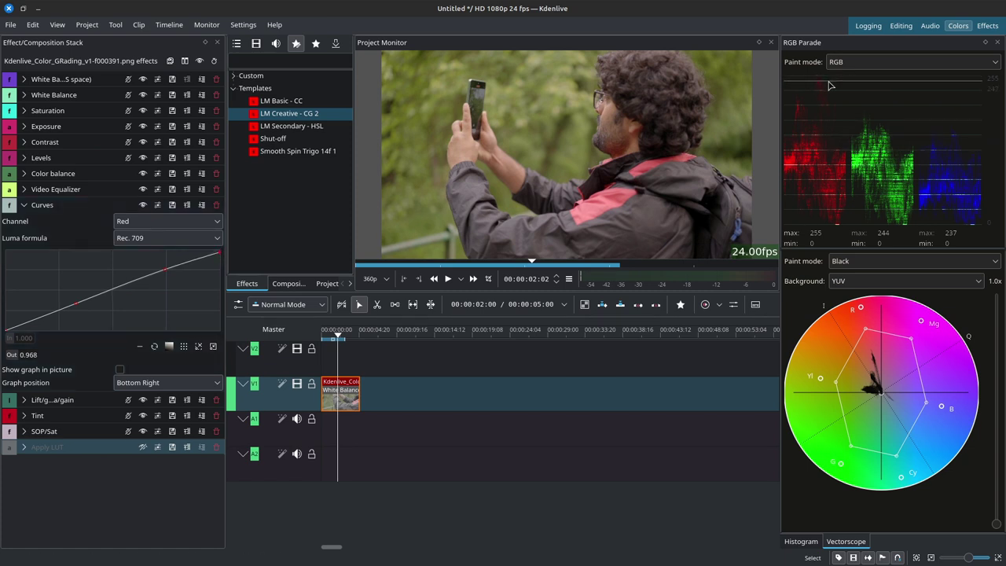
left_click(24, 204)
Push the shadows toward blue with the lift wheel and expand the Tint effect.
left_click(22, 222)
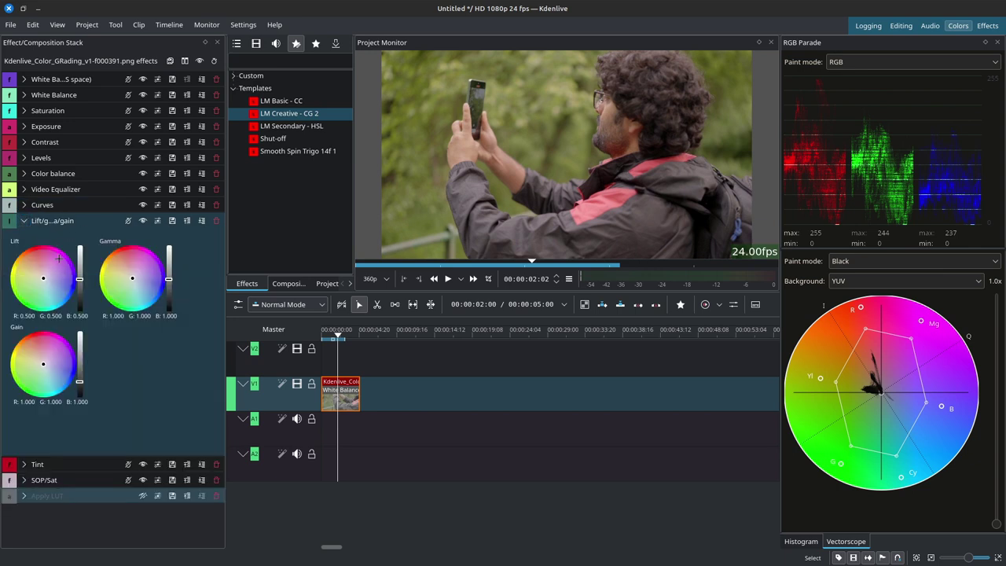
left_click_drag(45, 286, 47, 283)
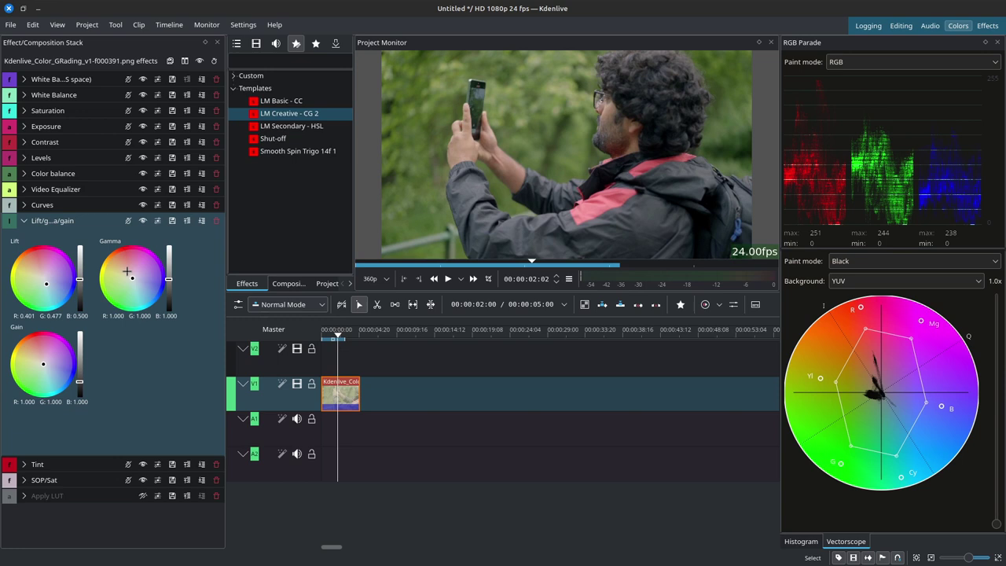
left_click(23, 463)
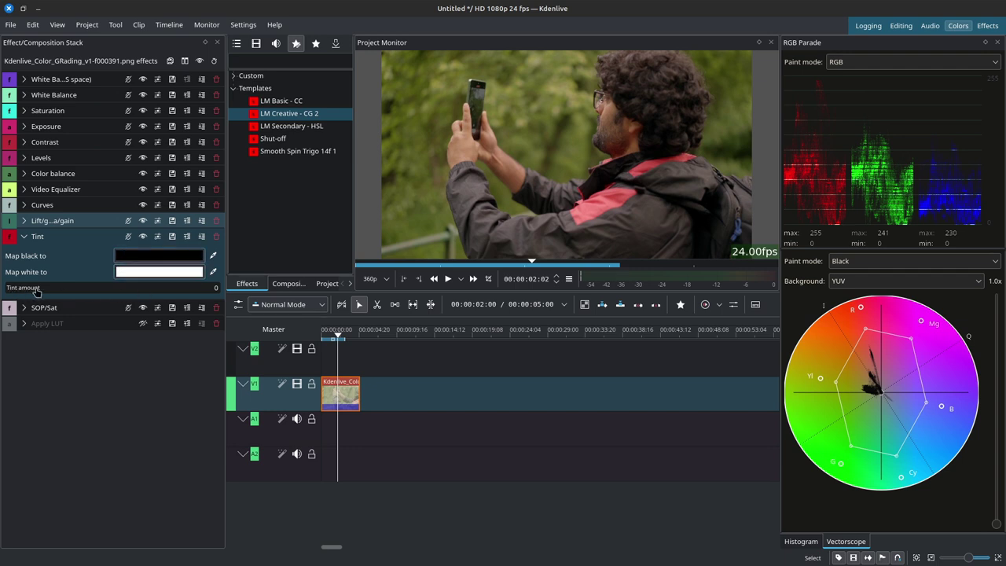
Reset the Tint effect to defaults and bring its tint amount to 0.
left_click(158, 236)
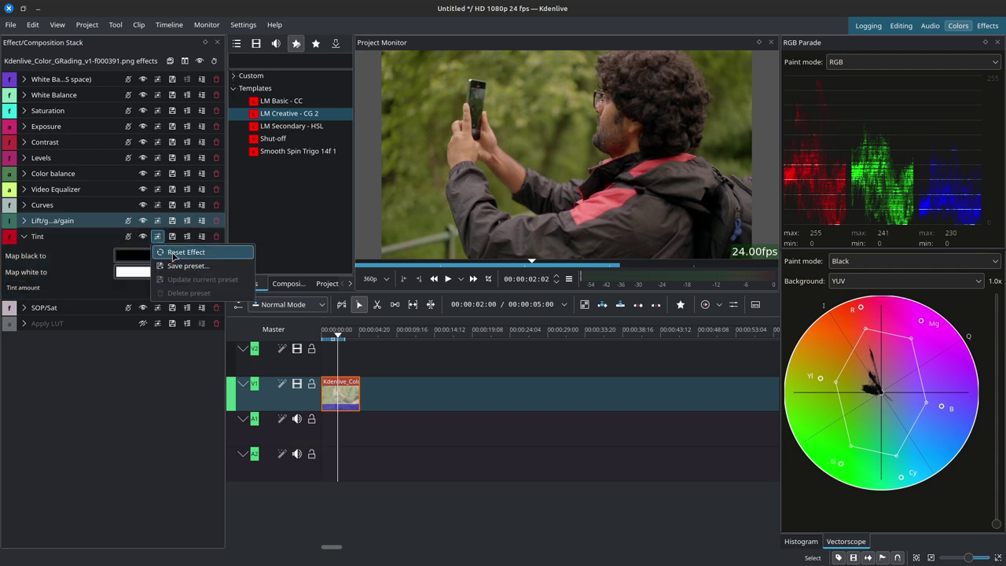
left_click(173, 253)
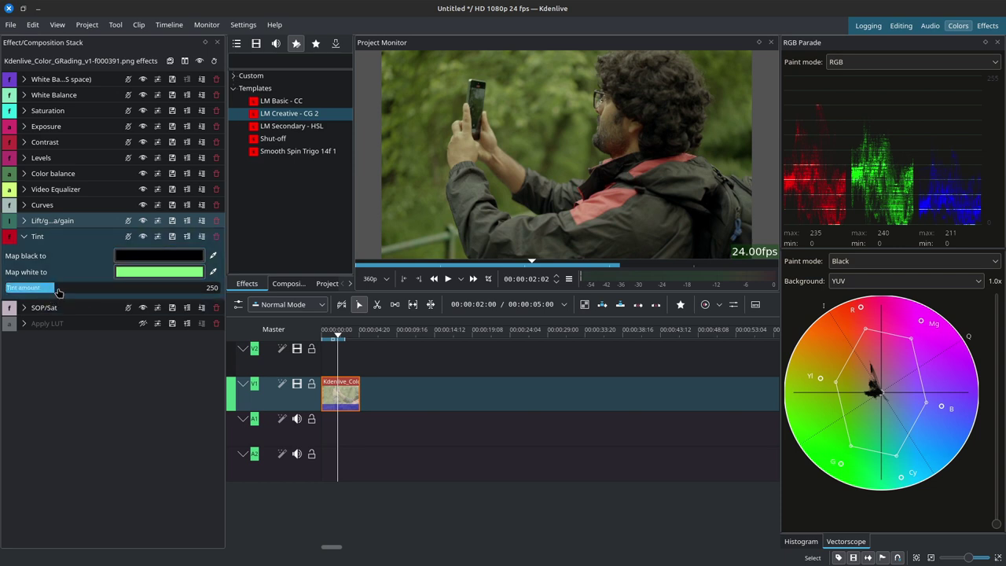
left_click_drag(54, 295, 2, 293)
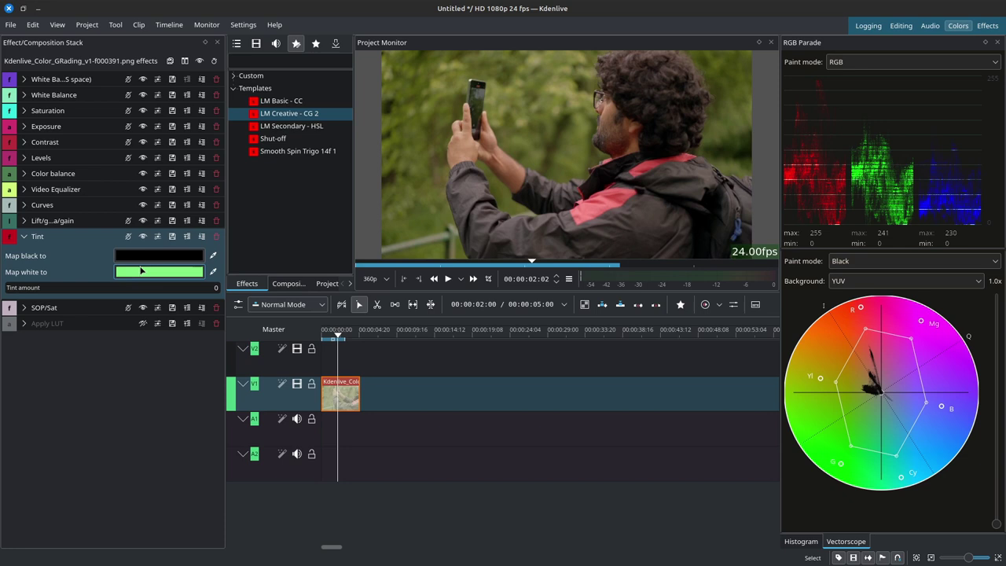
left_click(23, 236)
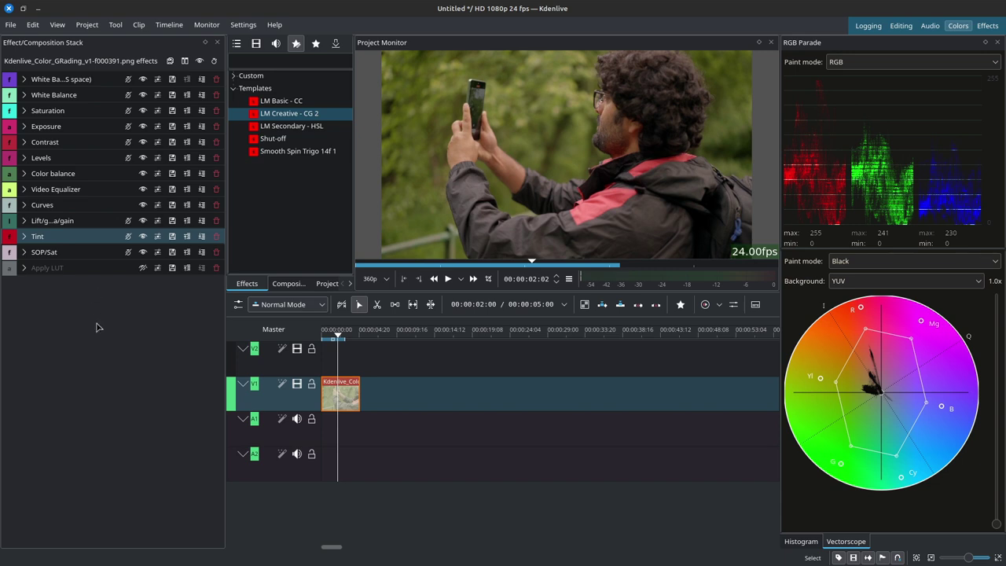
Review the SOP/Sat parameters and re-enable Apply LUT for the orange grade.
left_click(24, 251)
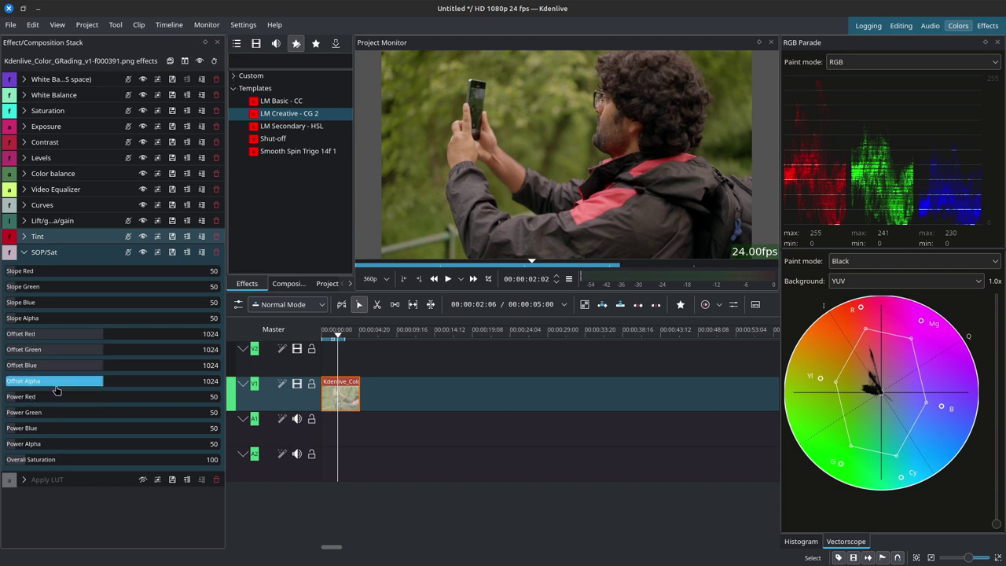
left_click(23, 252)
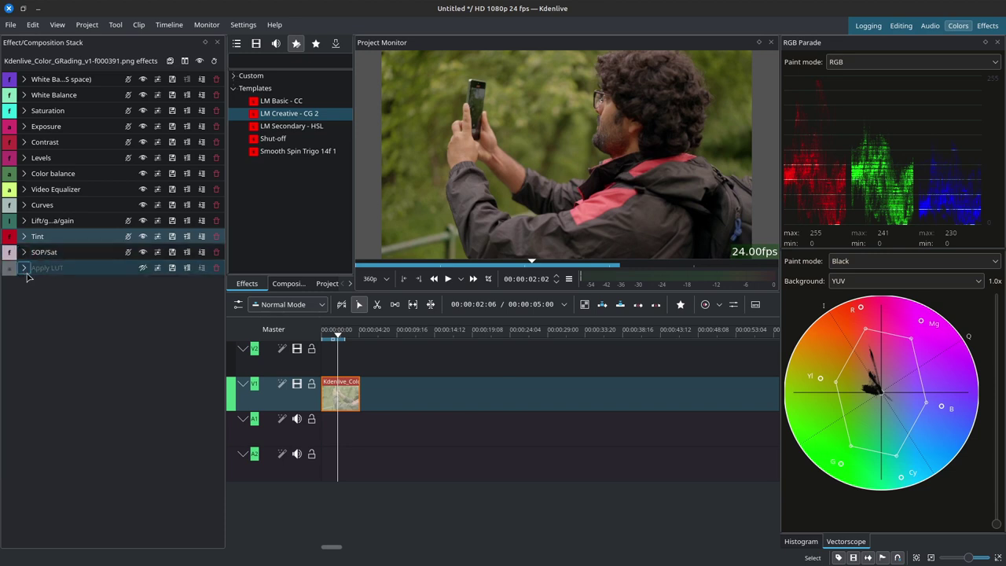
left_click(143, 268)
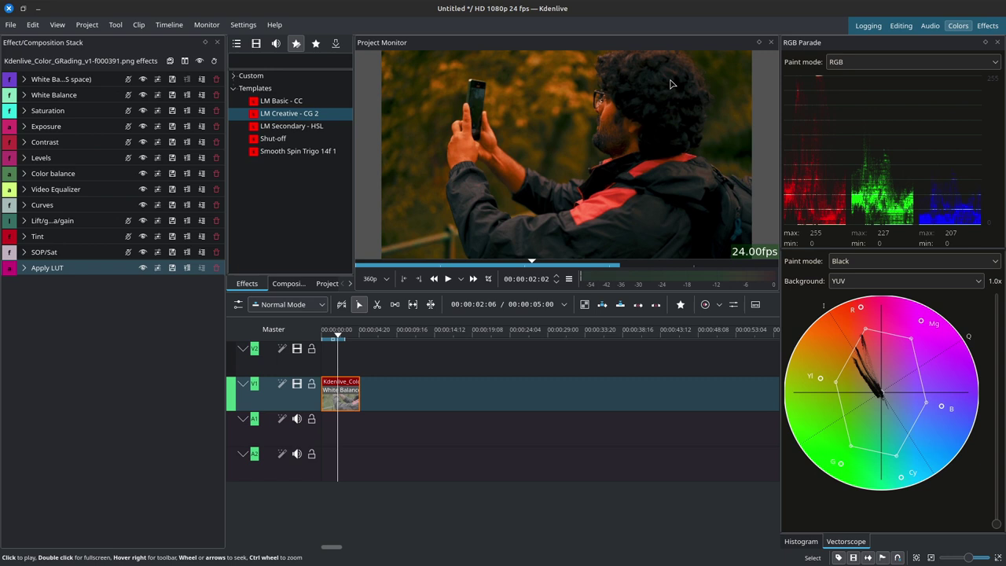
Clear the existing effect stack and apply the LM Secondary - HSL template to the clip.
left_click(144, 142)
left_click(273, 139)
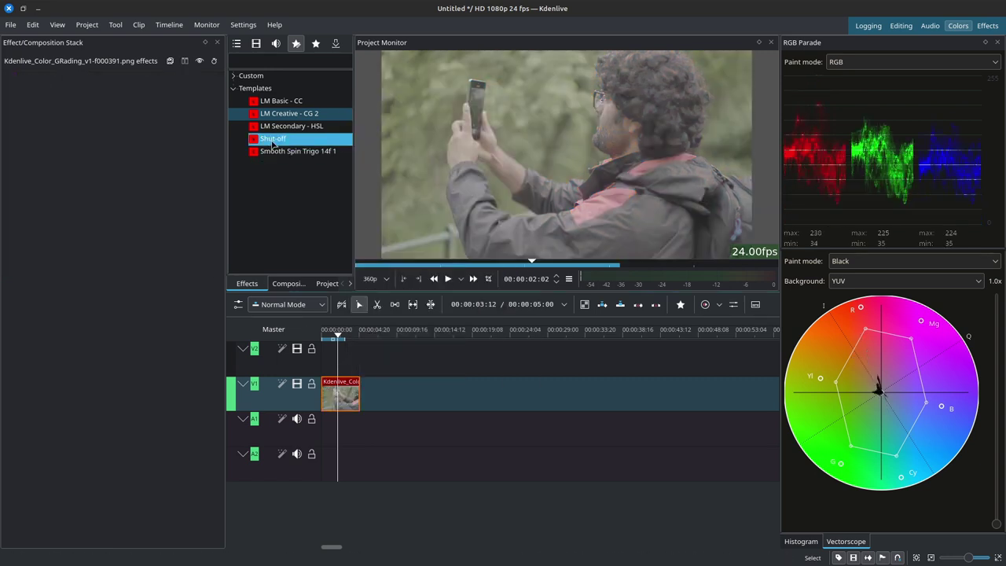
left_click(257, 128)
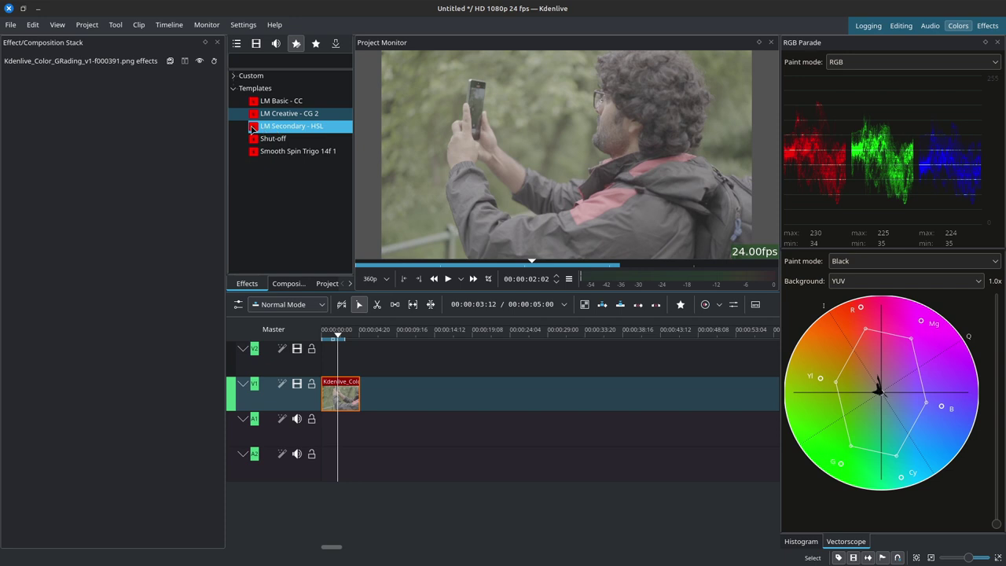
double_click(252, 127)
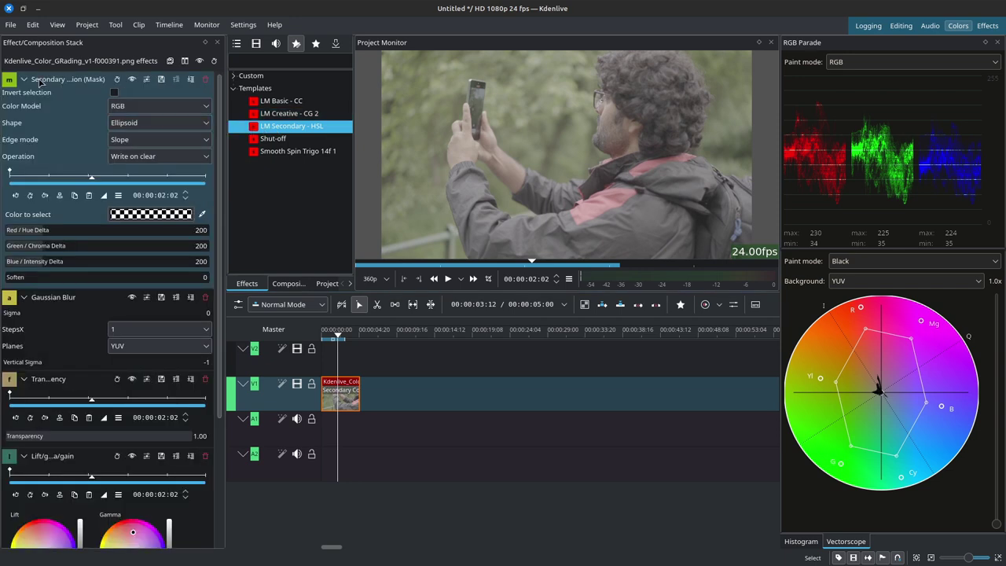
Collapse the HSL effects, expand Secondary Color Correction (Mask) and pick the mask colour with the eyedropper.
left_click(24, 78)
left_click(23, 94)
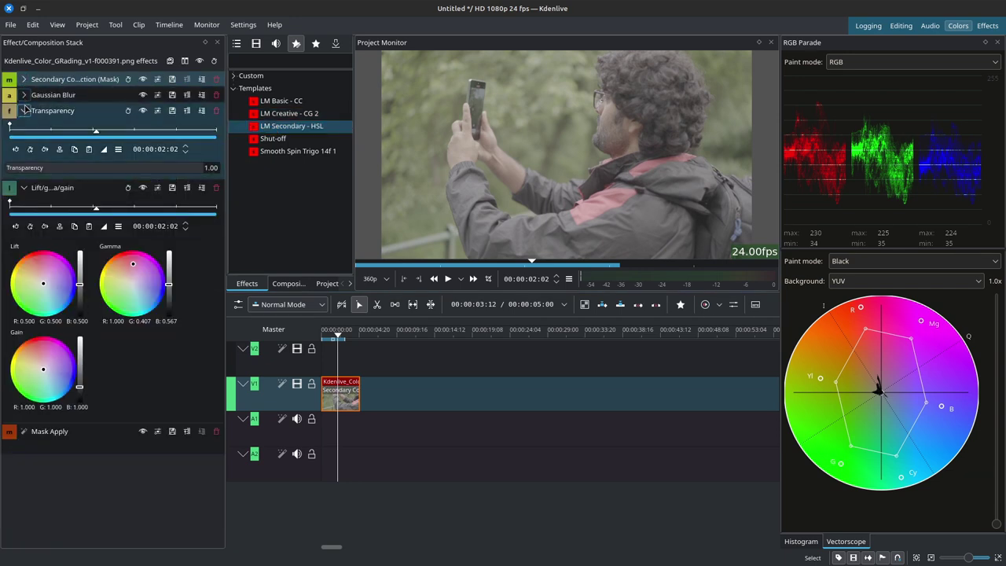
left_click(24, 110)
left_click(23, 126)
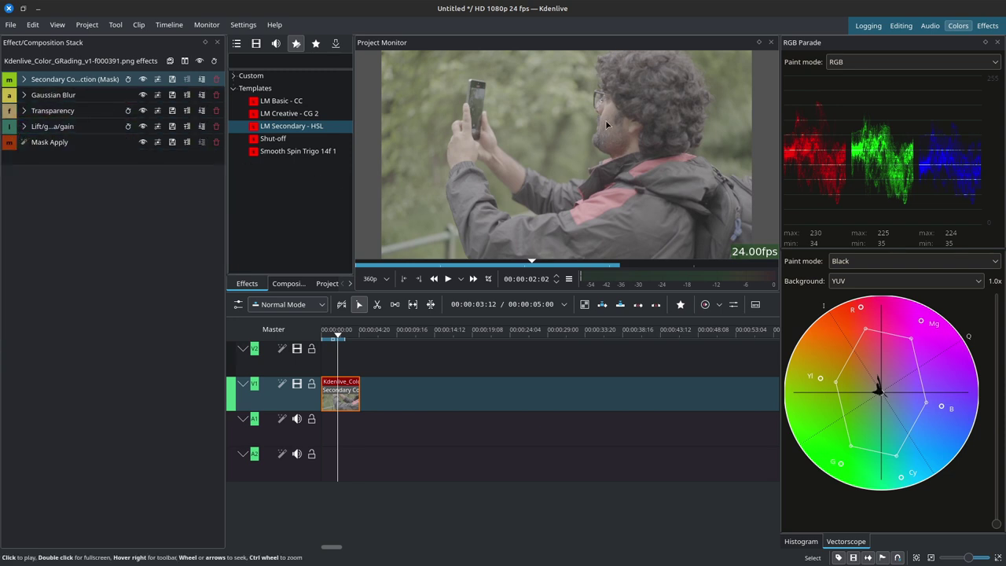
left_click(25, 80)
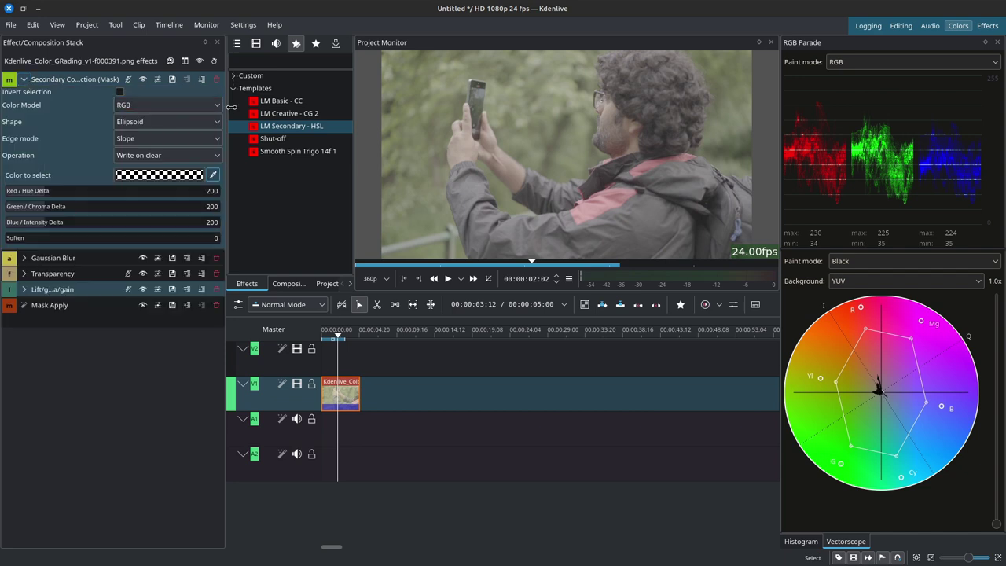
left_click(215, 177)
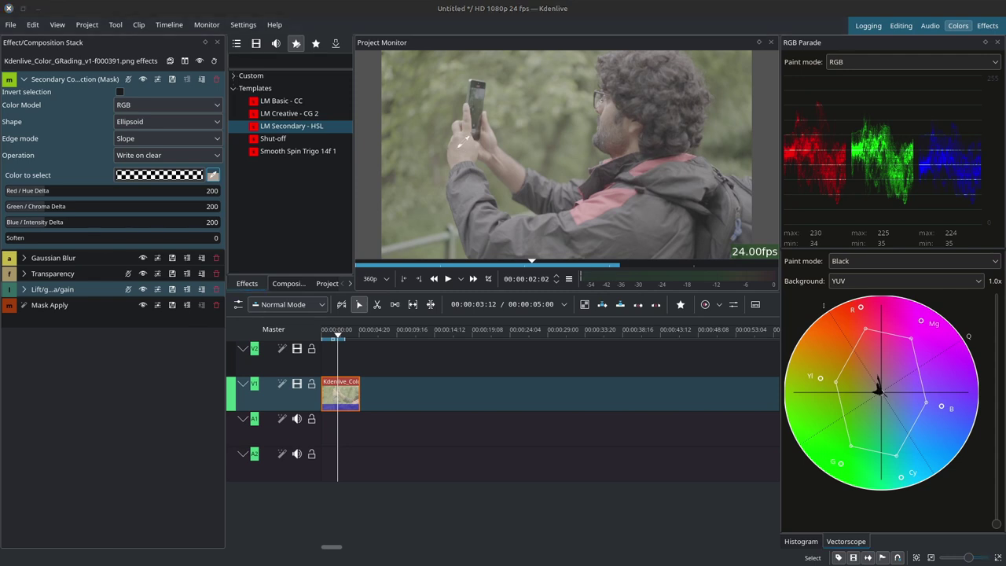
View the mask alone and set Red/Hue Delta 96 and Green/Chroma Delta 275.
left_click(143, 306)
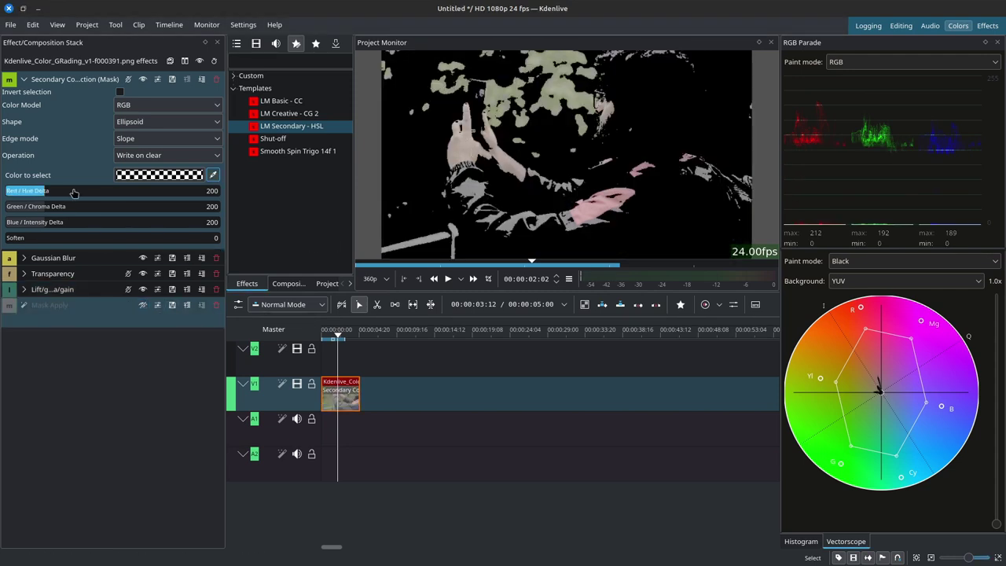
mouse_move(74, 191)
left_mouse_down()
mouse_move(21, 193)
mouse_move(66, 207)
left_mouse_up()
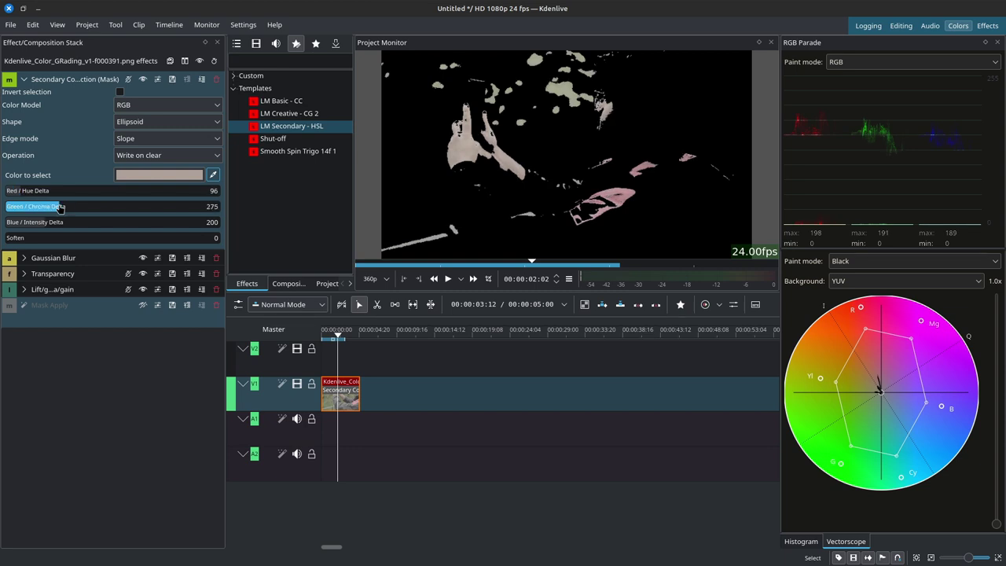
left_click(142, 305)
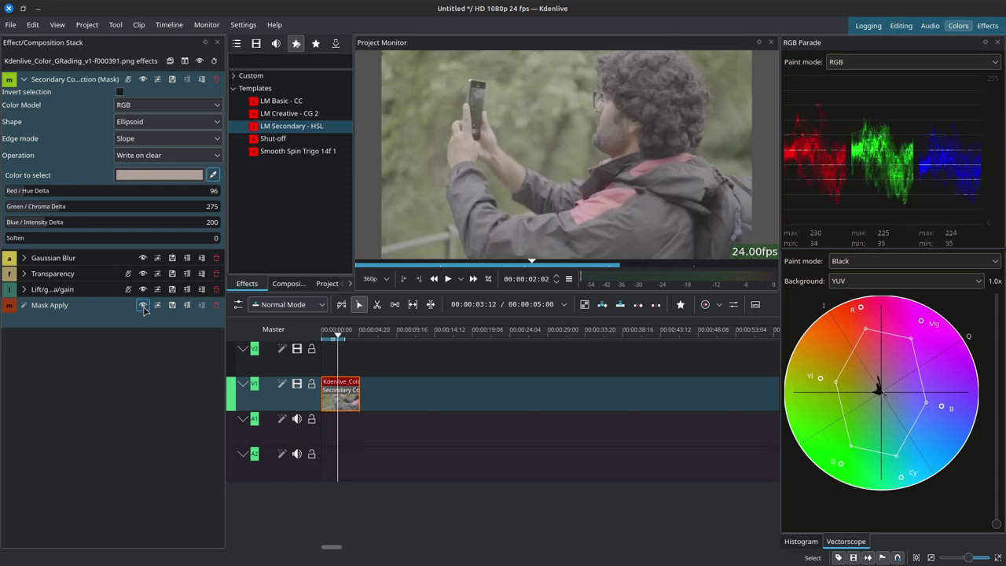
Warm the masked area's lift and gamma on the Lift/gamma/gain wheels.
left_click(25, 289)
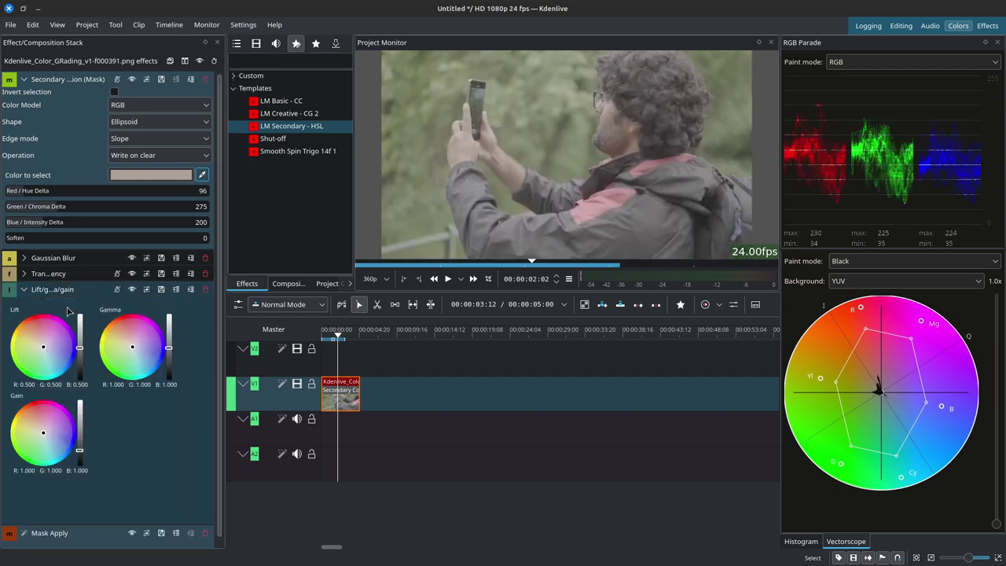
left_click(32, 342)
left_click(42, 358)
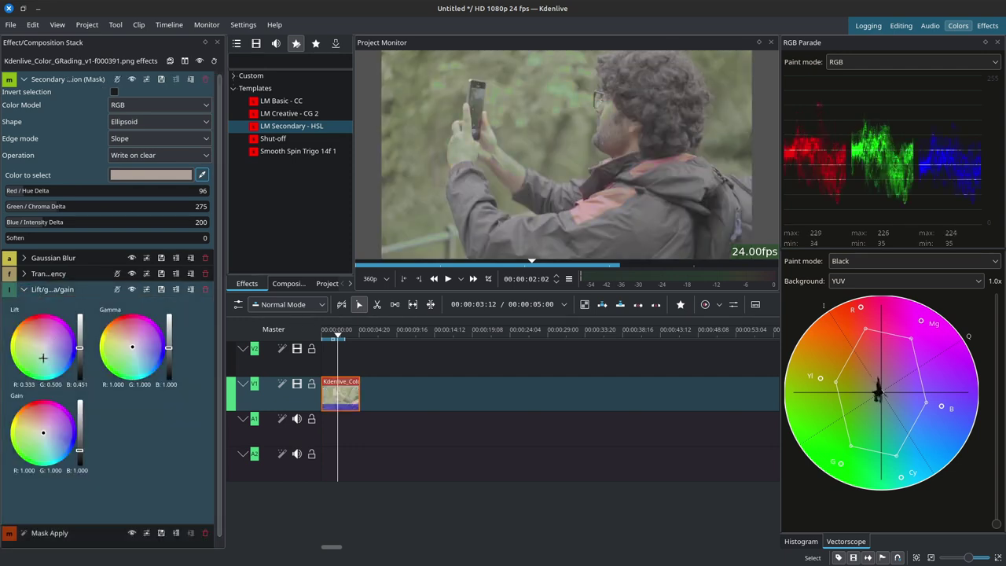
mouse_move(142, 342)
left_mouse_down()
mouse_move(153, 334)
mouse_move(147, 351)
left_mouse_up()
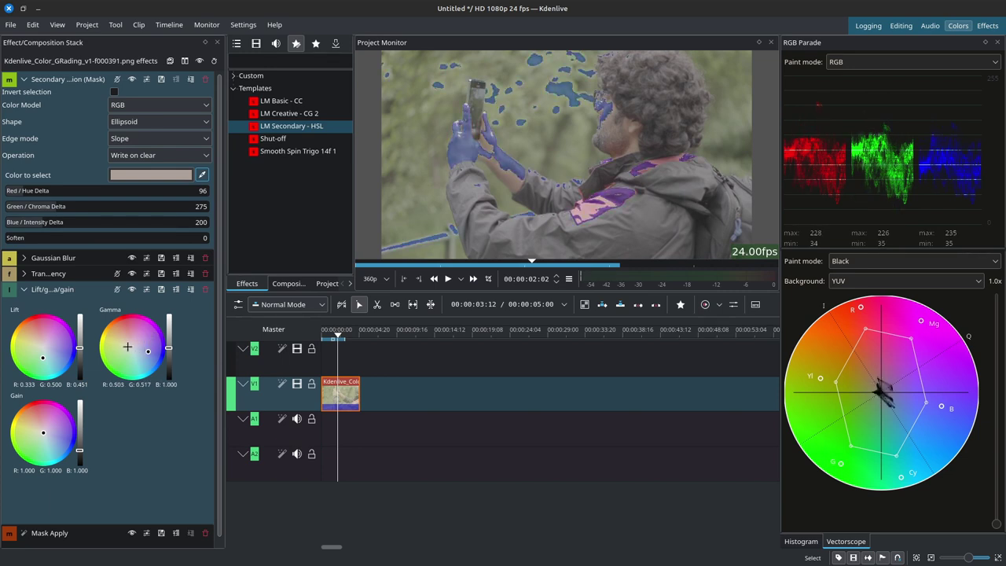
left_click(128, 347)
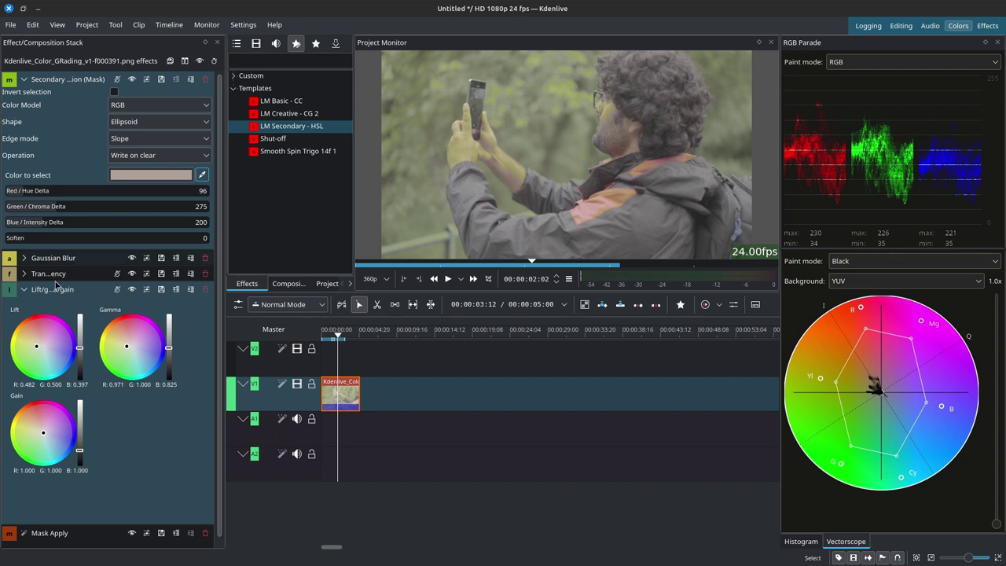
left_click(24, 258)
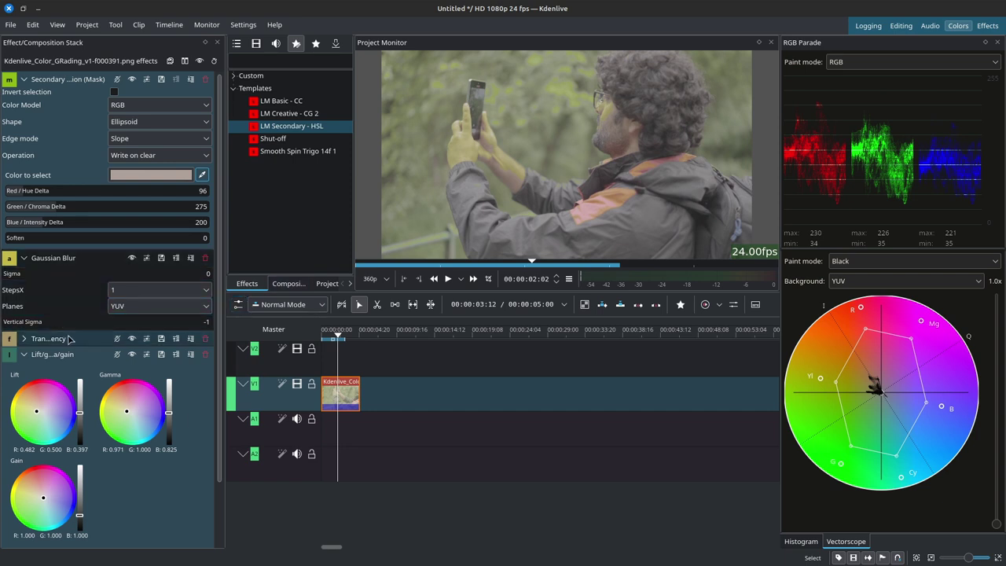
Set Transparency near 0.49, push the masked gamma to blue (B 1.000), then adjust Transparency to 0.90.
left_click(25, 338)
left_click(109, 360)
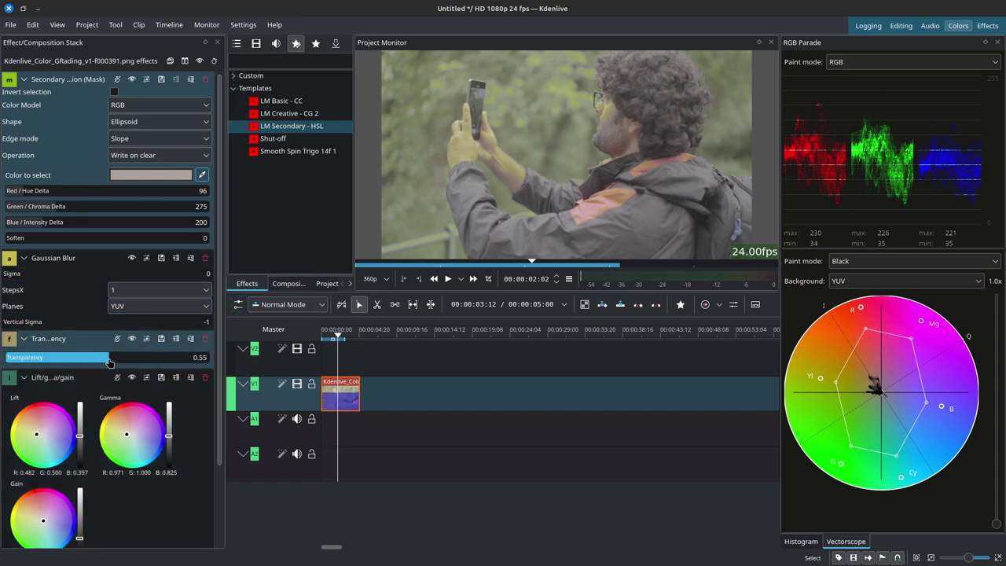
mouse_move(106, 363)
left_mouse_down()
mouse_move(53, 362)
mouse_move(98, 362)
left_mouse_up()
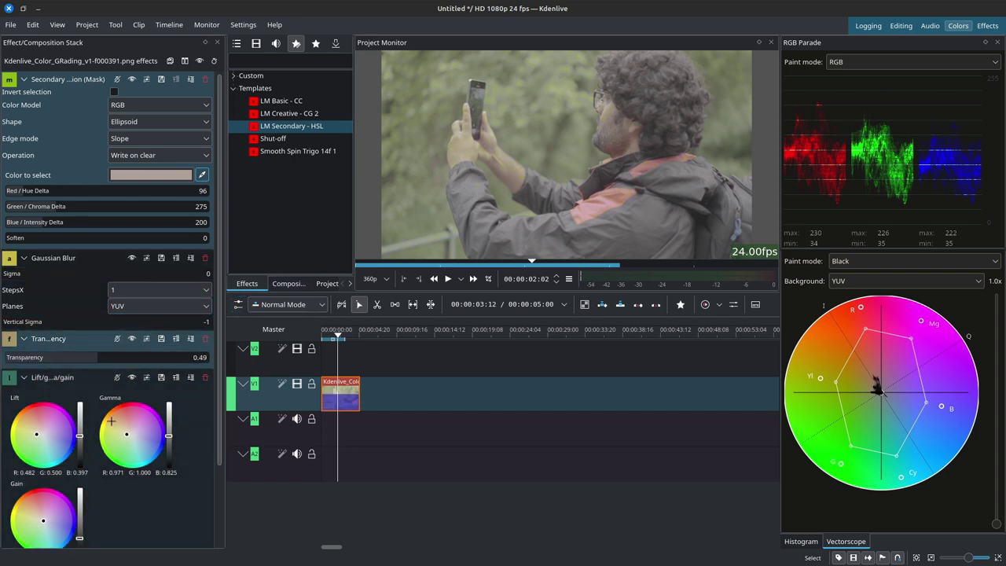
left_click(153, 442)
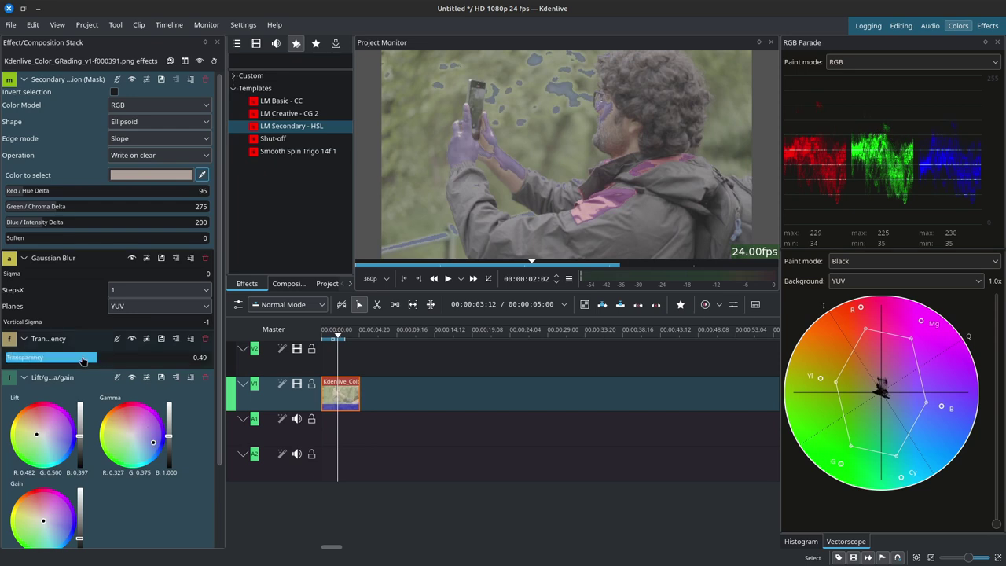
mouse_move(84, 359)
left_mouse_down()
mouse_move(8, 358)
mouse_move(104, 362)
left_mouse_up()
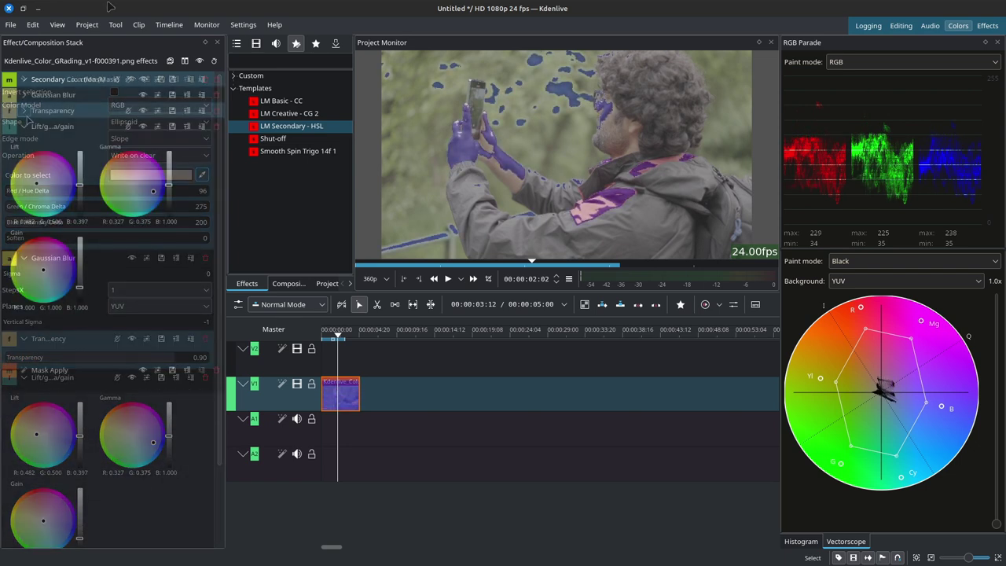